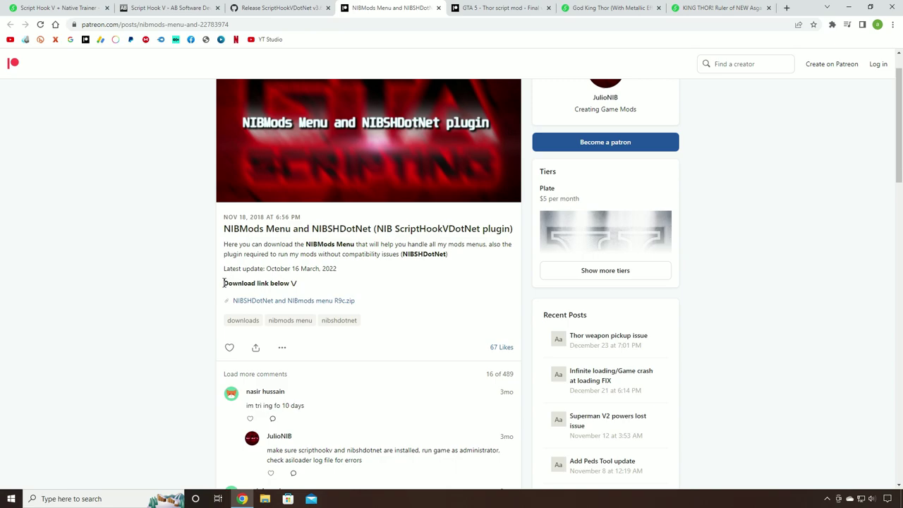
# - Review the download links for NIBSHDotNet and NIBmods menu R9c.zip and for the Thor script mod zip on their Patreon posts
pyautogui.moveTo(356, 301); pyautogui.dragTo(237, 300)
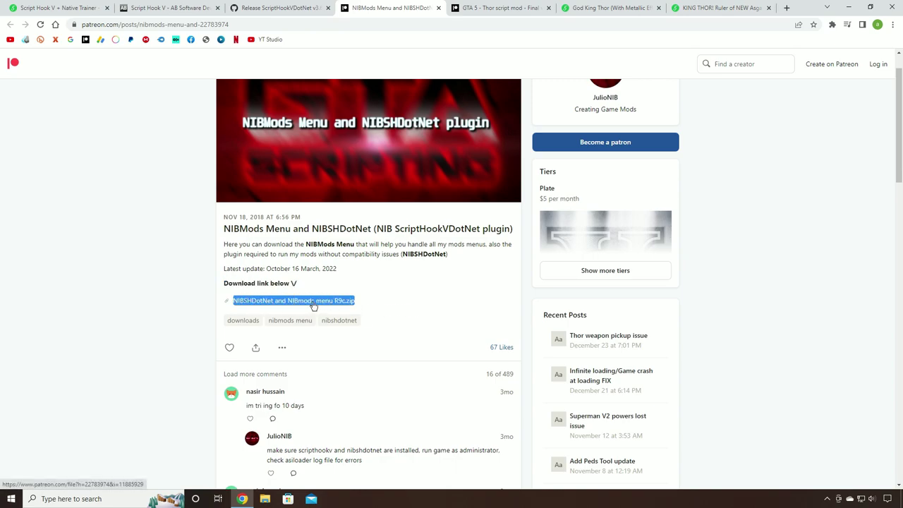
pyautogui.click(503, 6)
pyautogui.scroll(-2, 363, 278)
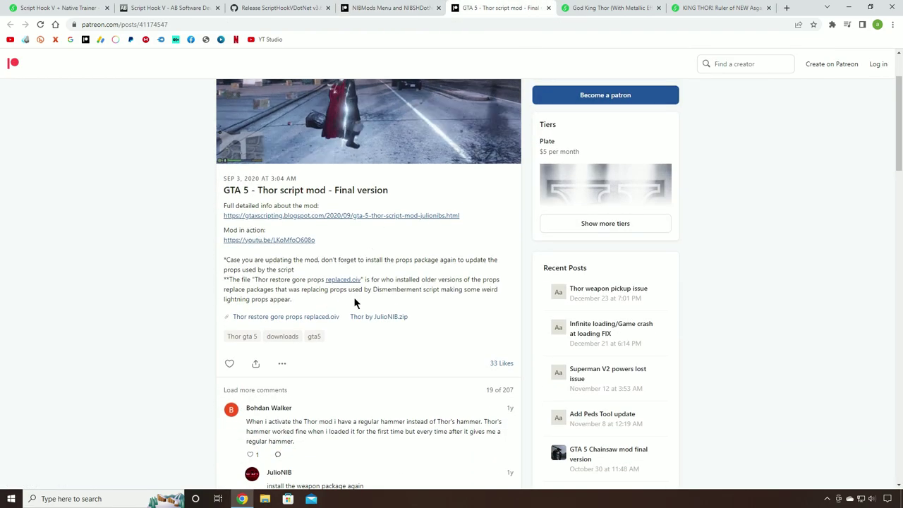
pyautogui.moveTo(258, 191); pyautogui.dragTo(326, 190)
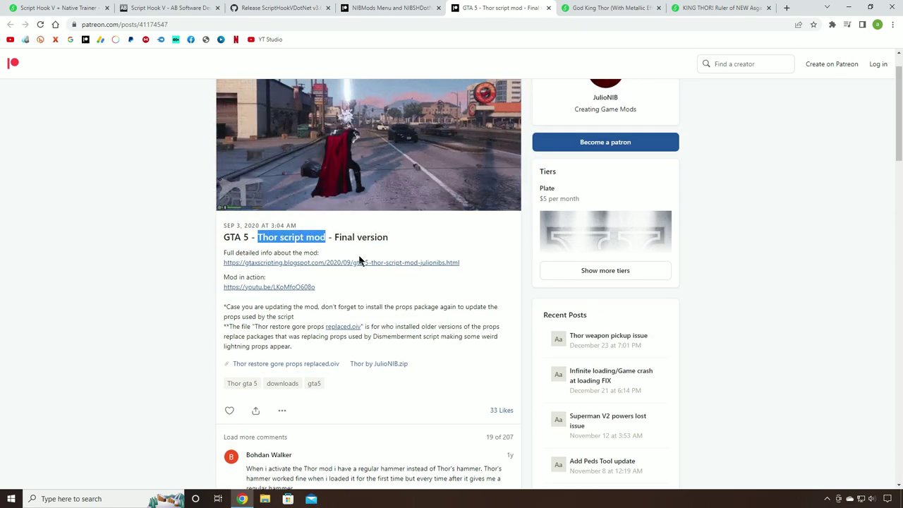
pyautogui.scroll(-1, 352, 268)
pyautogui.moveTo(351, 272); pyautogui.dragTo(381, 271)
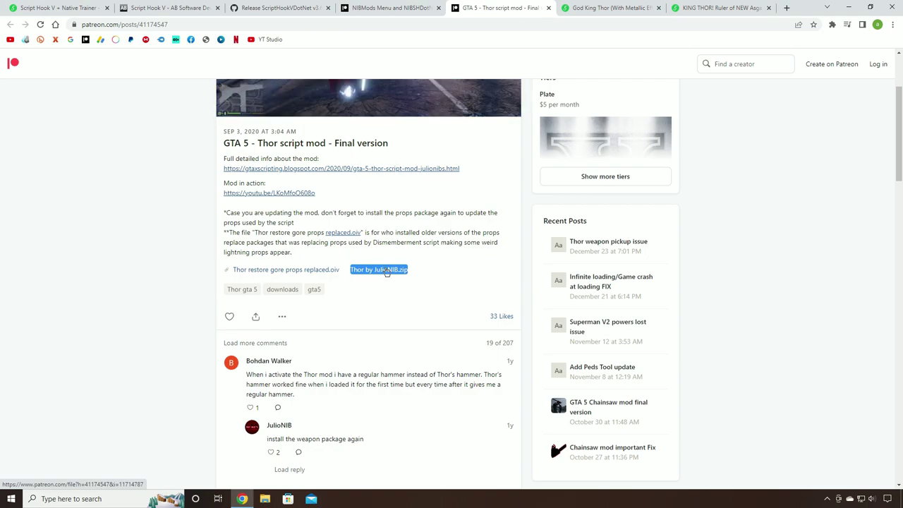
# - Look through the preview images of the God King Thor mod and open its download page
pyautogui.click(568, 9)
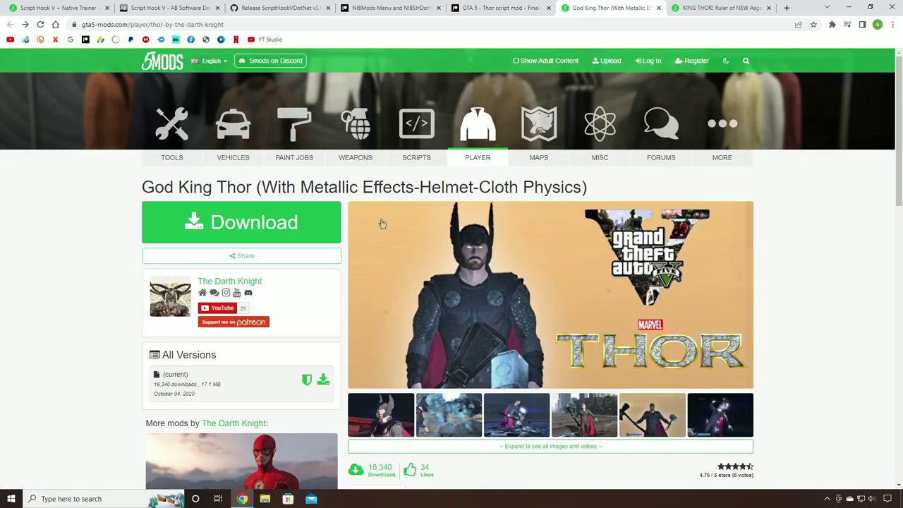
pyautogui.moveTo(137, 187); pyautogui.dragTo(406, 186)
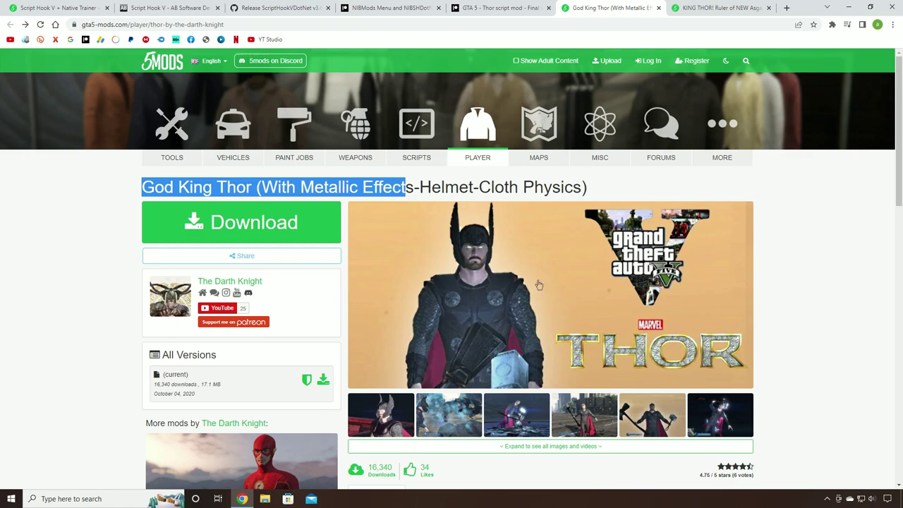
pyautogui.click(560, 286)
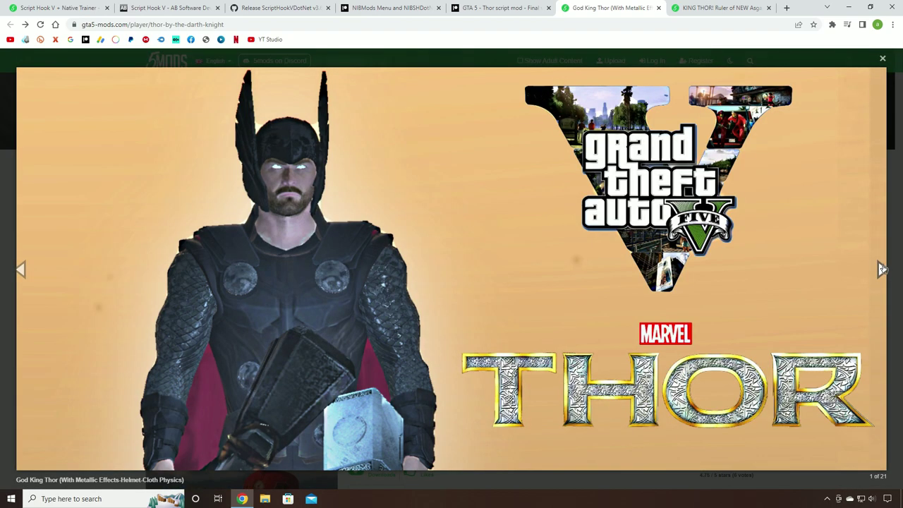
pyautogui.click(882, 269)
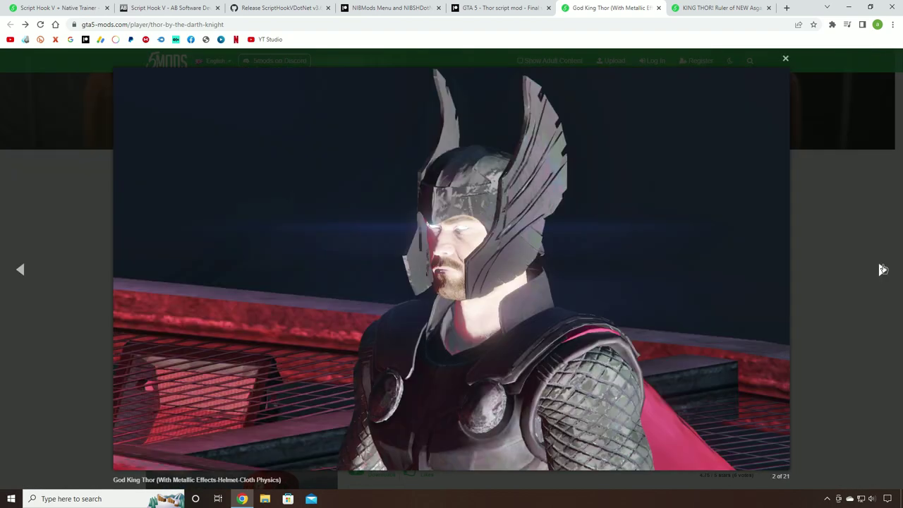
pyautogui.click(882, 269)
pyautogui.click(882, 269)
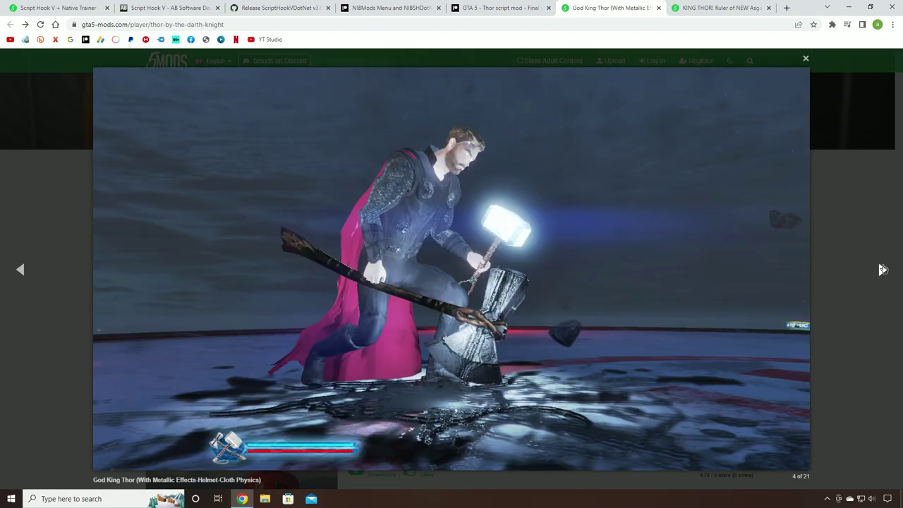
pyautogui.click(882, 269)
pyautogui.click(881, 270)
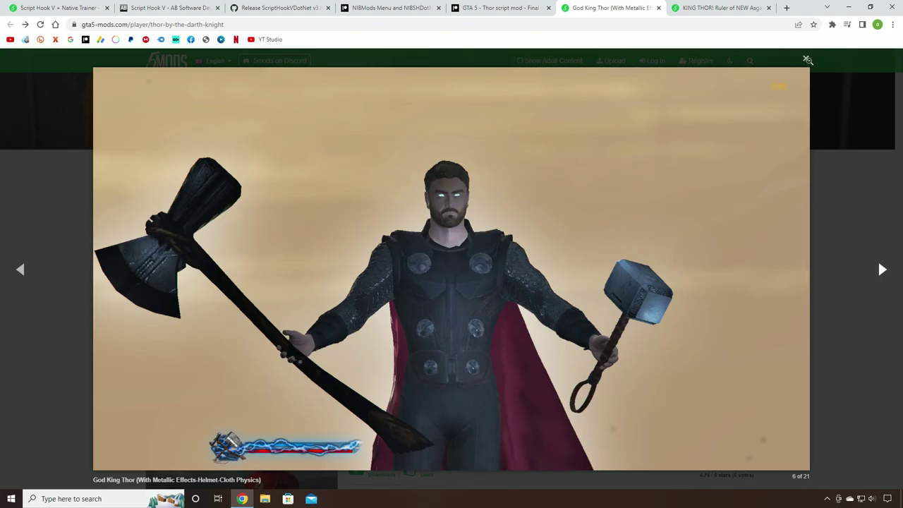
pyautogui.click(807, 60)
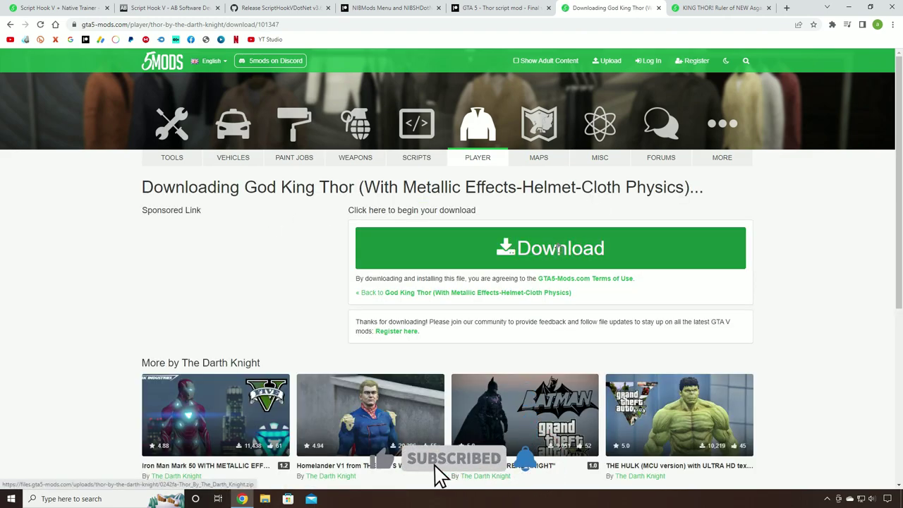
# - Look through the preview images on the KING THOR! Ruler of NEW Asgard! mod page
pyautogui.click(694, 7)
pyautogui.moveTo(133, 193); pyautogui.dragTo(704, 185)
pyautogui.click(570, 270)
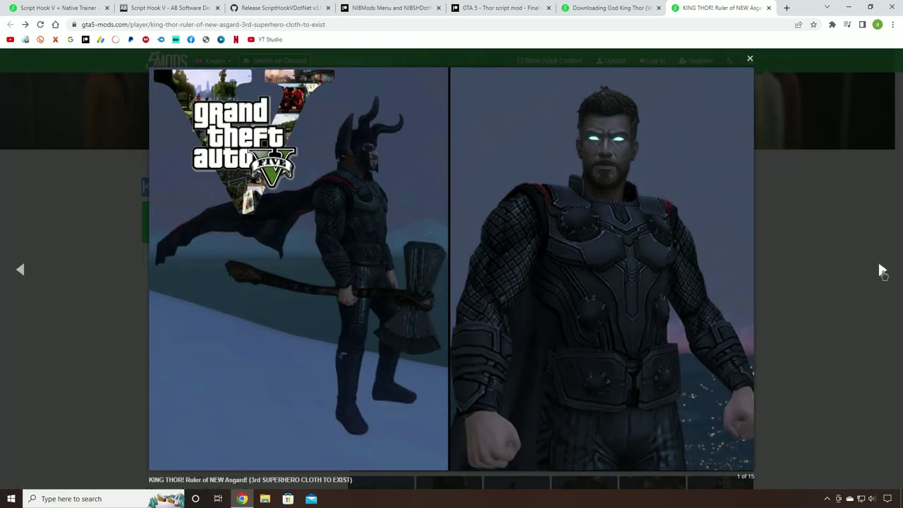
pyautogui.click(881, 271)
pyautogui.click(881, 271)
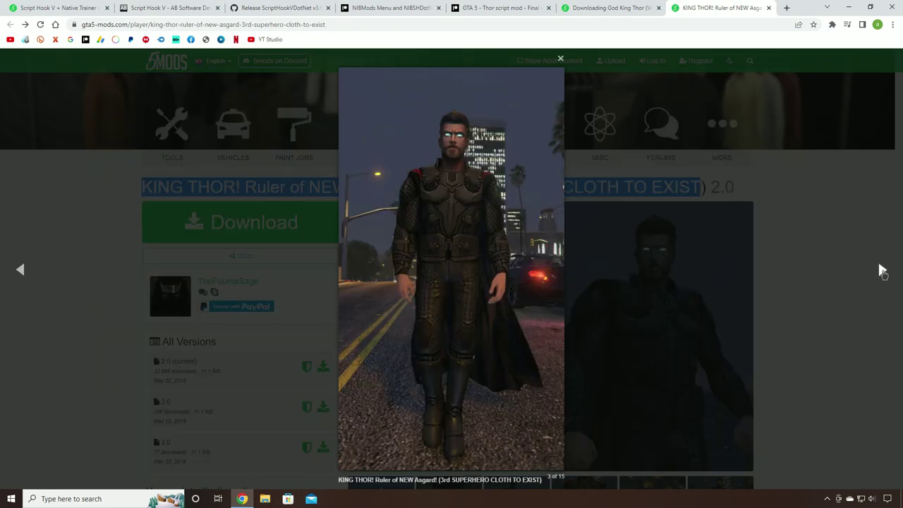
pyautogui.click(882, 271)
pyautogui.click(881, 271)
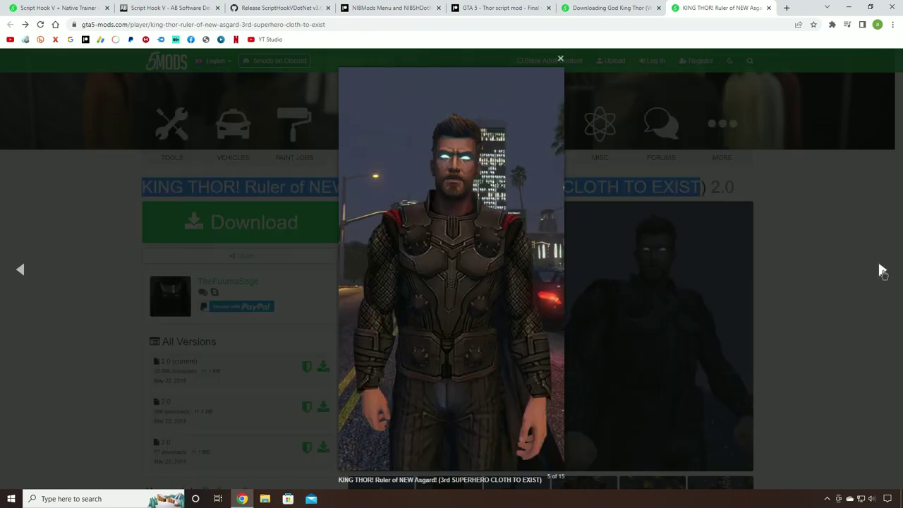
pyautogui.click(882, 271)
pyautogui.click(882, 271)
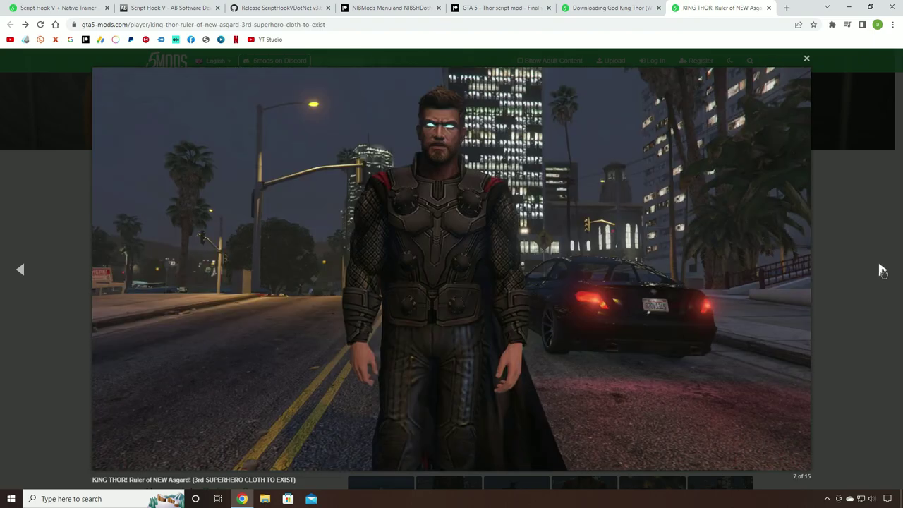
pyautogui.click(882, 271)
pyautogui.click(882, 271)
pyautogui.click(882, 271)
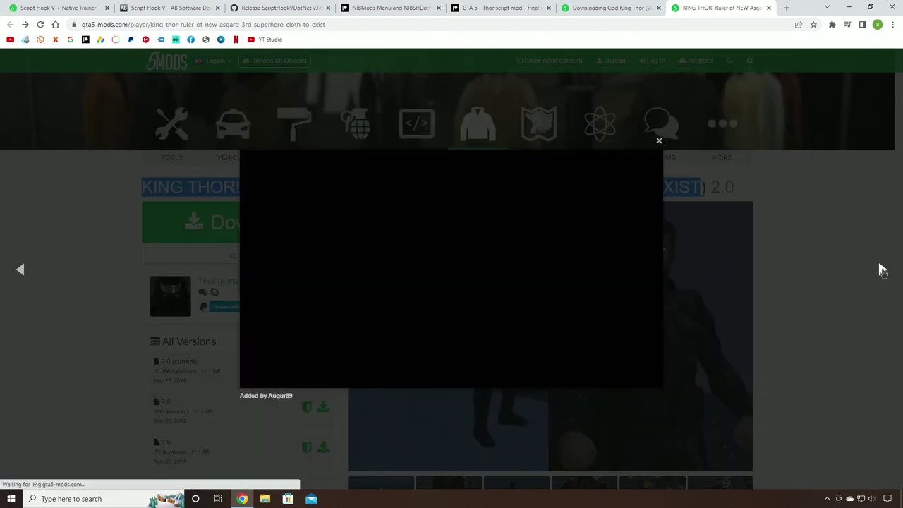
pyautogui.click(659, 141)
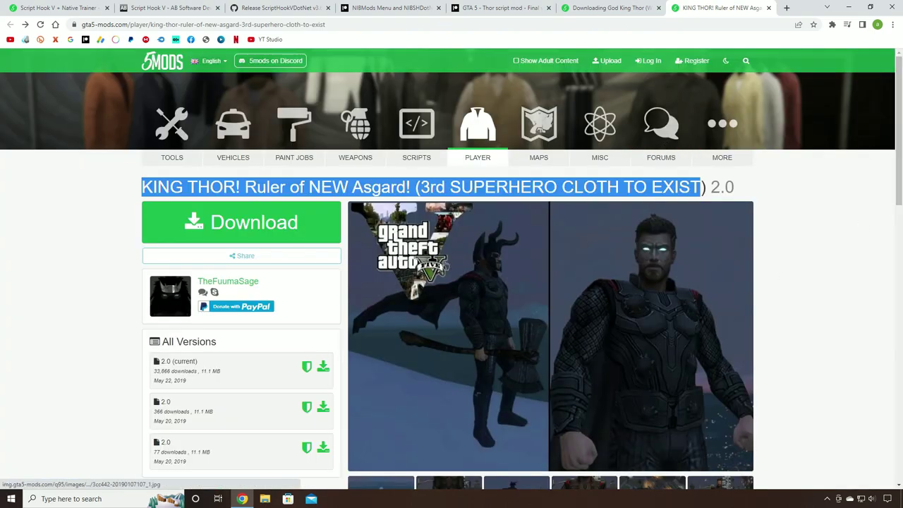
# - Download the KING THOR! Ruler of NEW Asgard! mod and minimize the browser
pyautogui.click(254, 223)
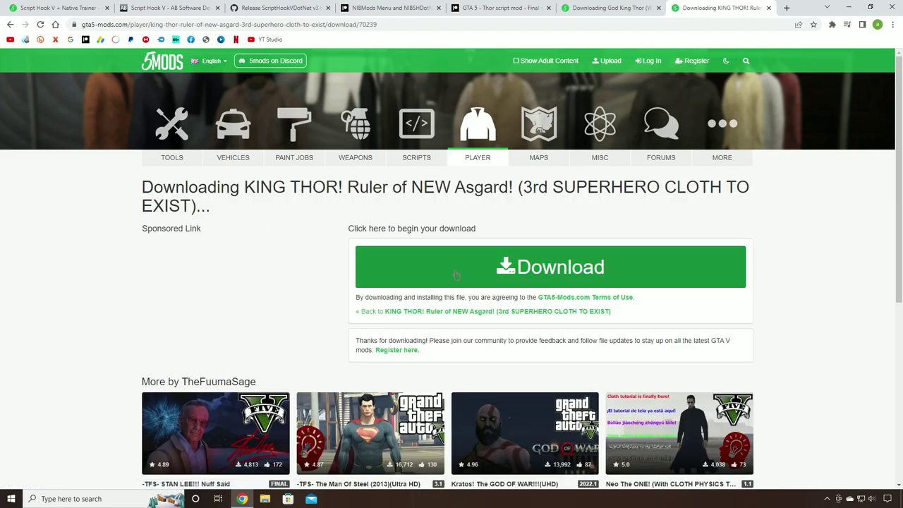
pyautogui.click(568, 269)
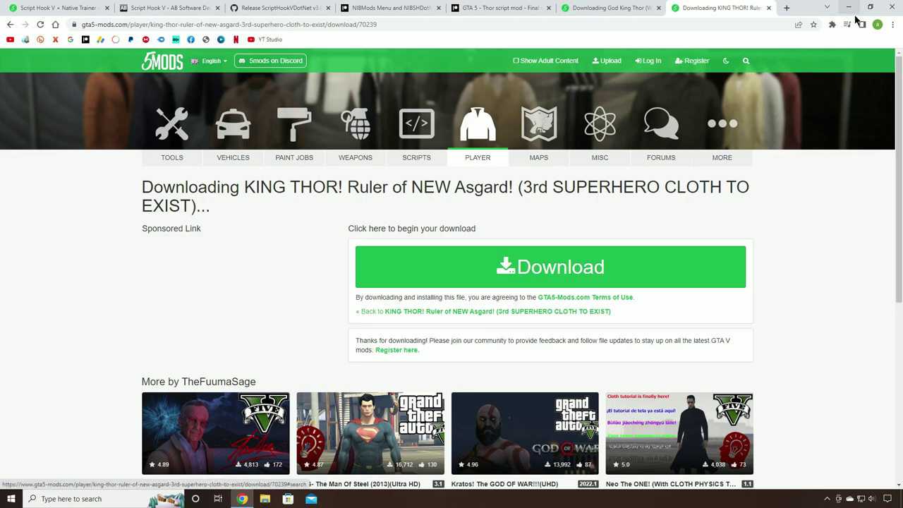
pyautogui.click(848, 7)
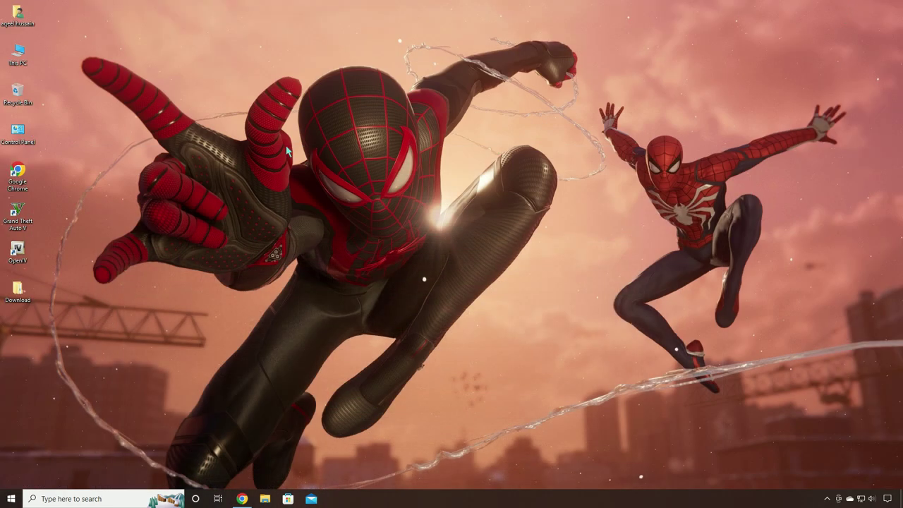
# - Open the Download folder on the desktop and extract all the mod archives, each into its own separate folder
pyautogui.rightClick(33, 305)
pyautogui.click(95, 53)
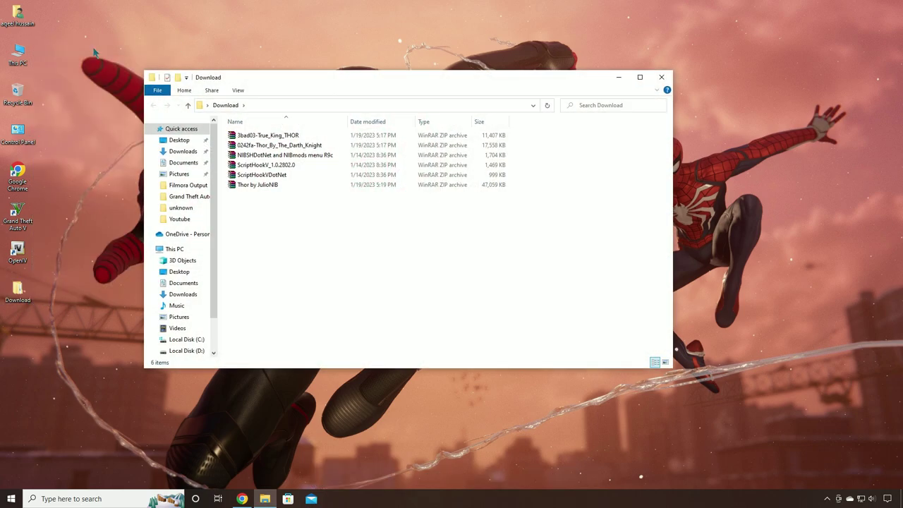
pyautogui.click(276, 145)
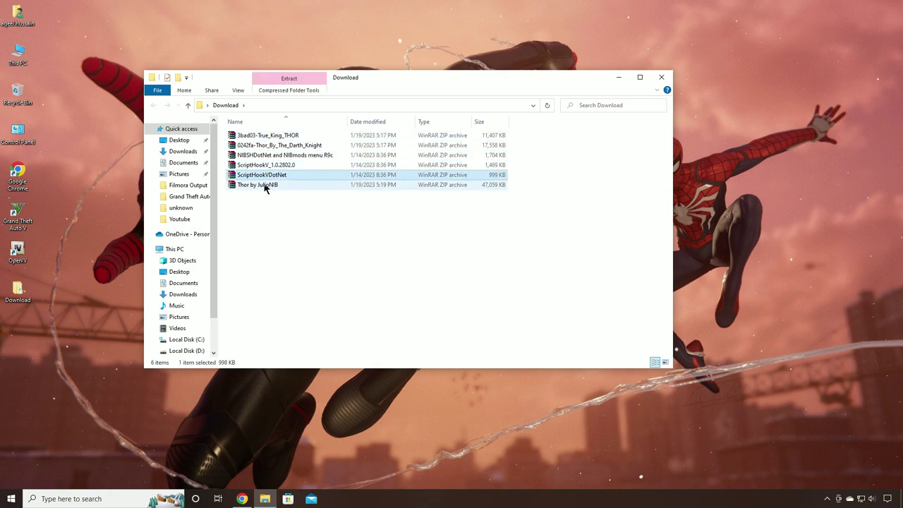
pyautogui.click(264, 185)
pyautogui.moveTo(294, 233); pyautogui.dragTo(263, 139)
pyautogui.rightClick(263, 138)
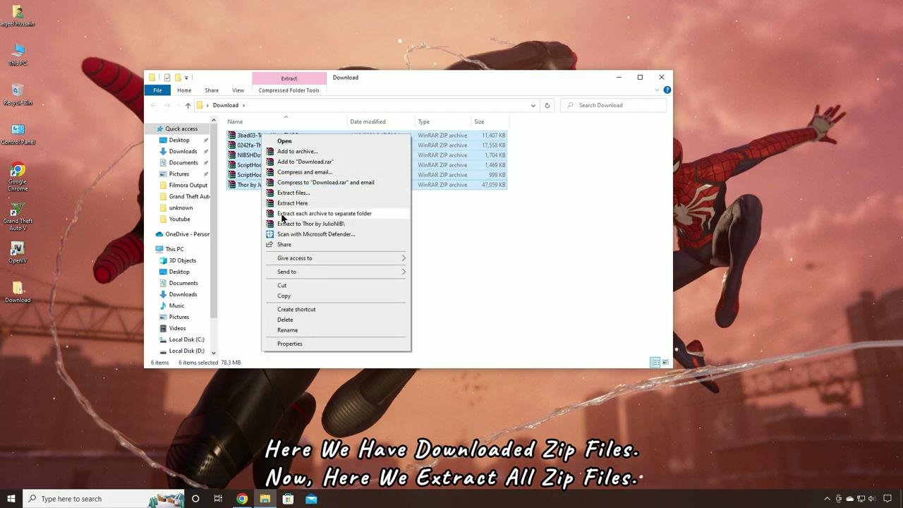
pyautogui.click(375, 214)
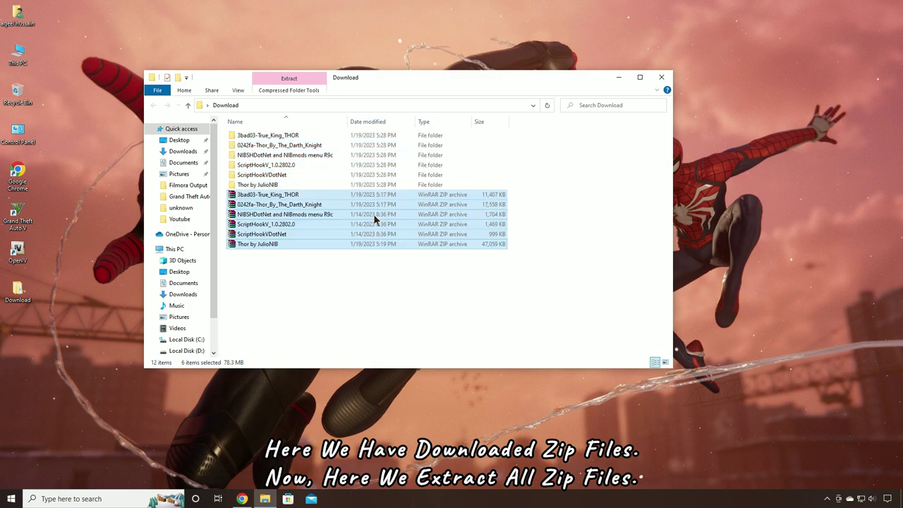
# - Open the Grand Theft Auto V installation folder from its desktop shortcut and tile it side by side with the Download folder
pyautogui.moveTo(387, 80); pyautogui.dragTo(593, 30)
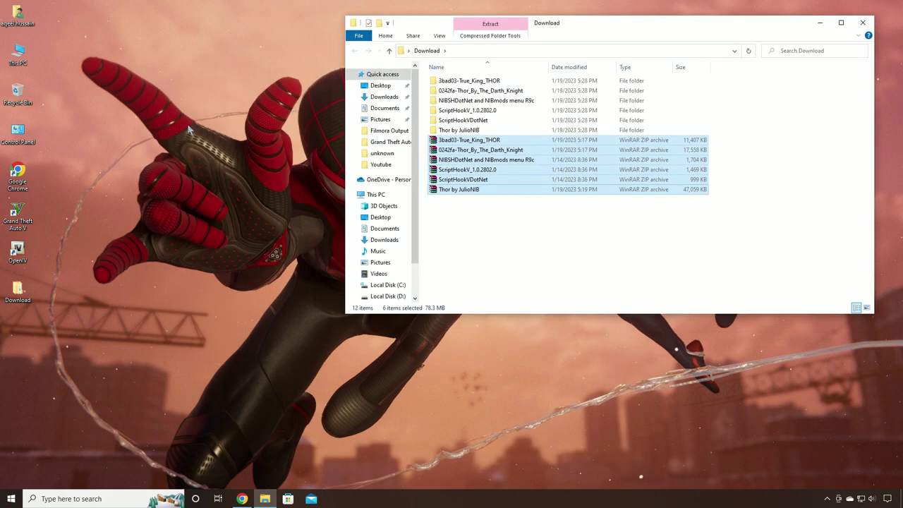
pyautogui.click(19, 224)
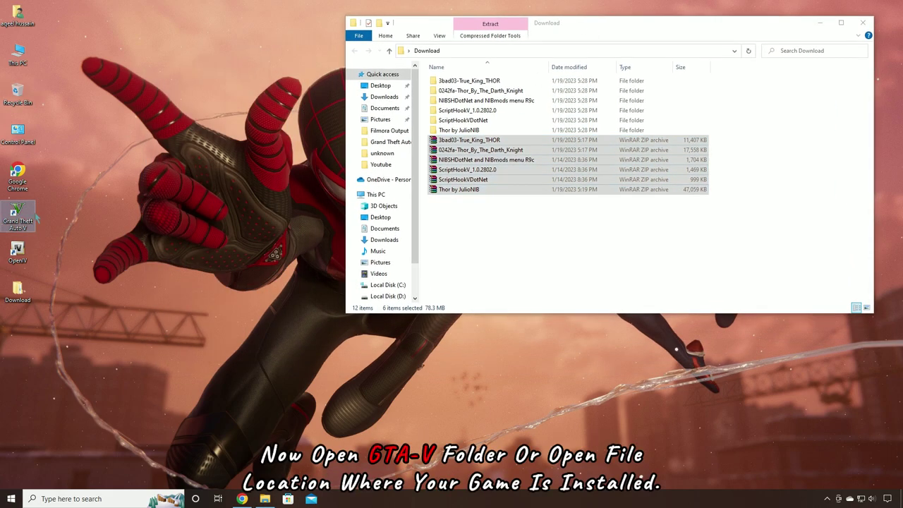
pyautogui.rightClick(16, 212)
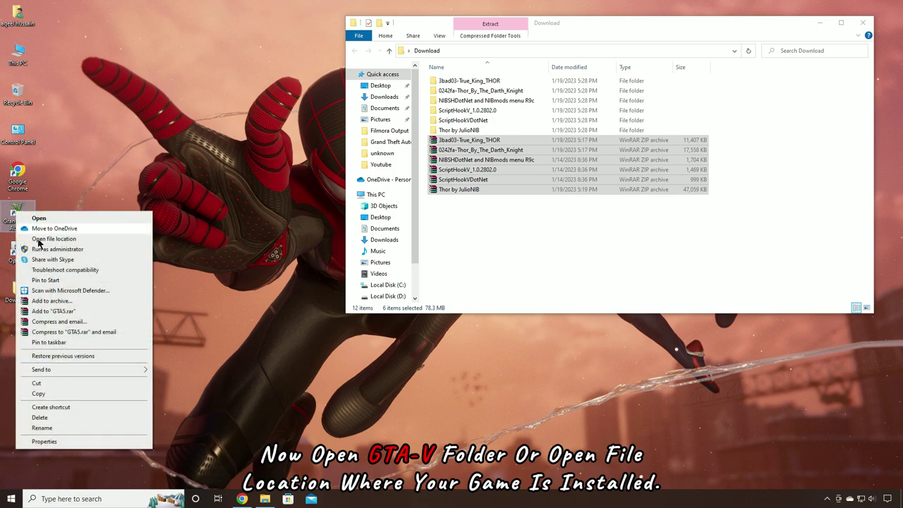
pyautogui.click(101, 238)
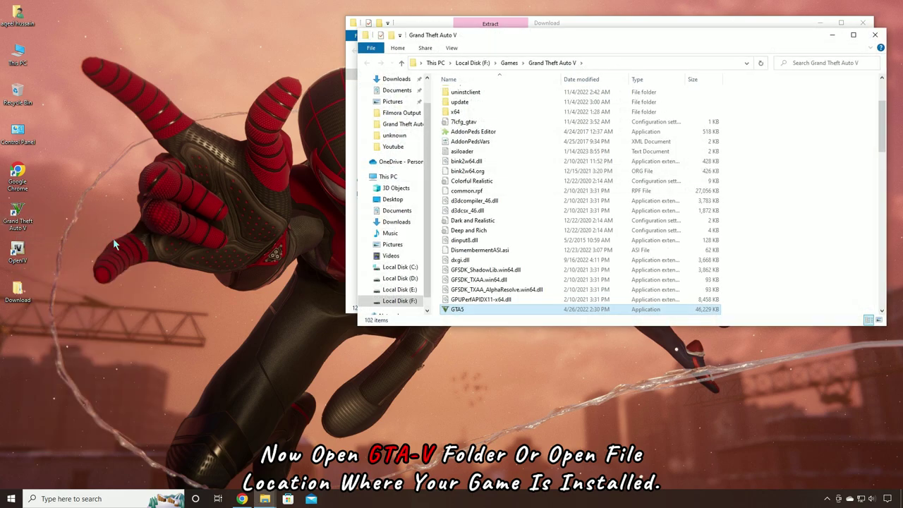
pyautogui.moveTo(661, 34); pyautogui.dragTo(1, 155)
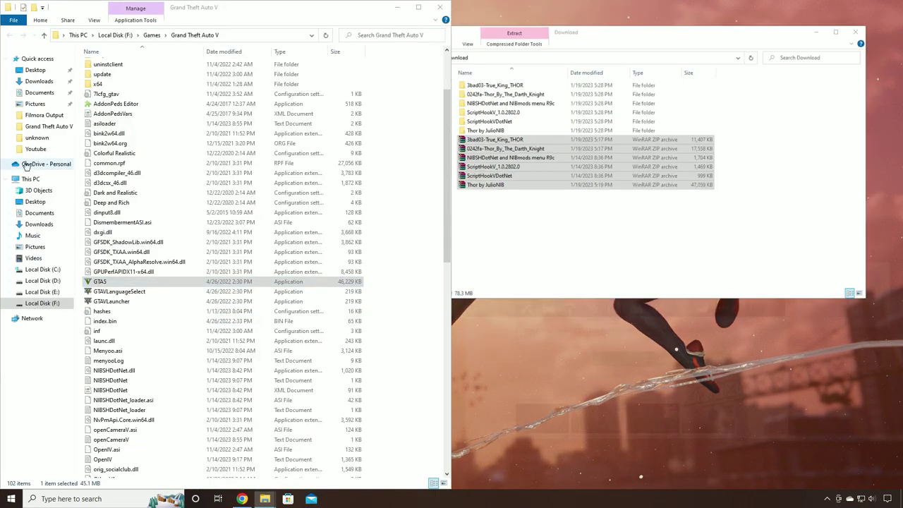
pyautogui.click(568, 146)
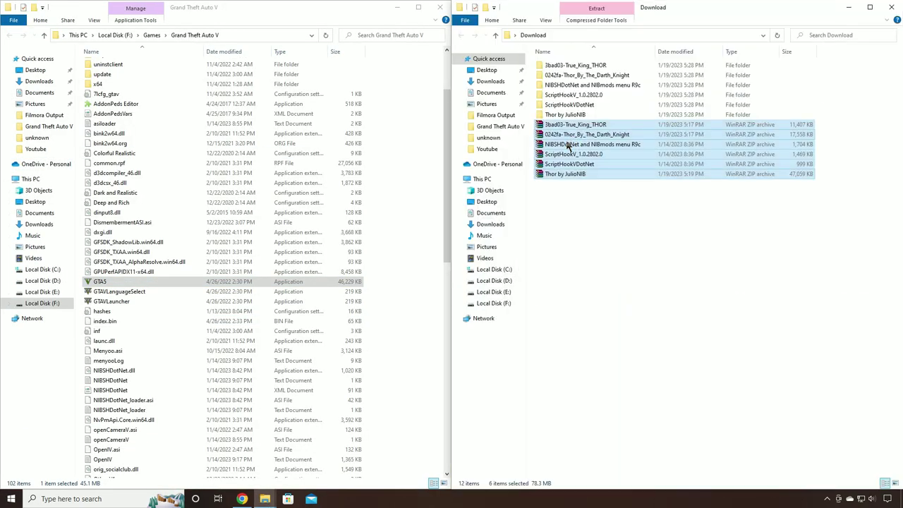
# - Copy ScriptHookVDotNet.asi, ScriptHookVDotNet2.dll and ScriptHookVDotNet3.dll from the extracted ScriptHookVDotNet folder into the Grand Theft Auto V folder, replacing the existing files
pyautogui.click(577, 83)
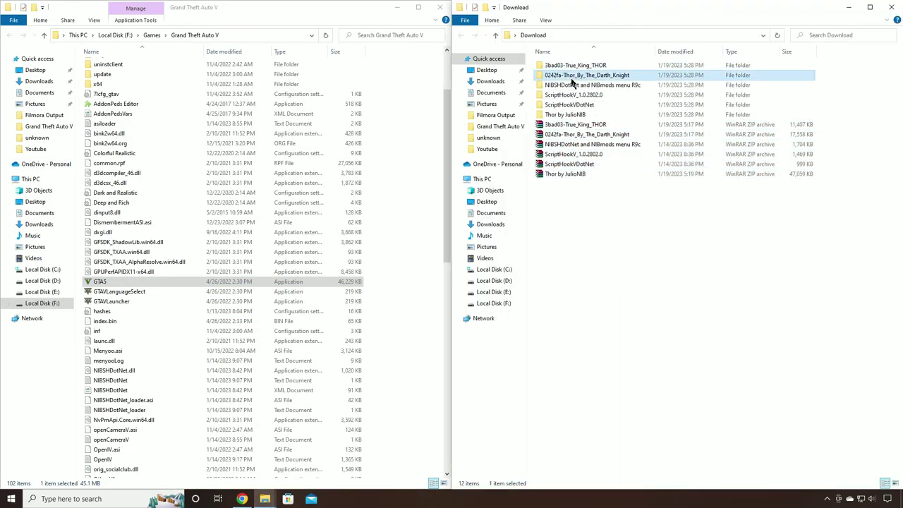
pyautogui.click(564, 115)
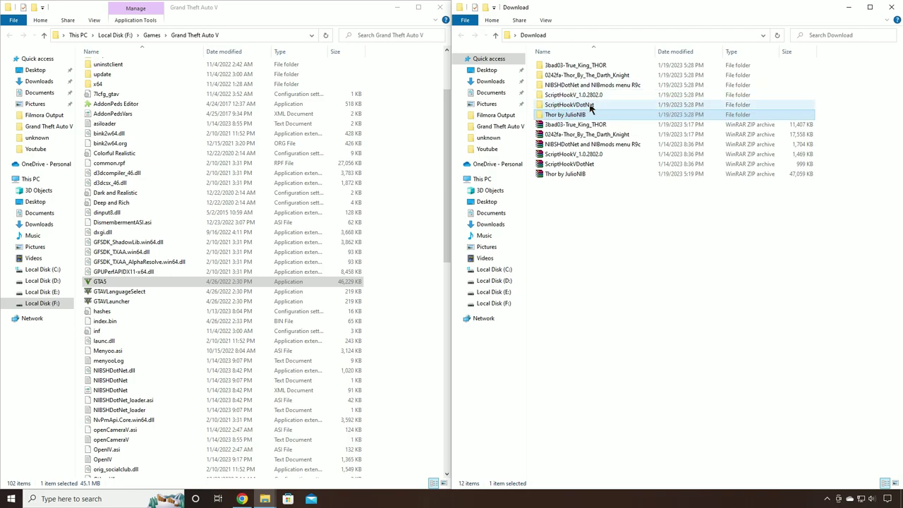
pyautogui.click(580, 106)
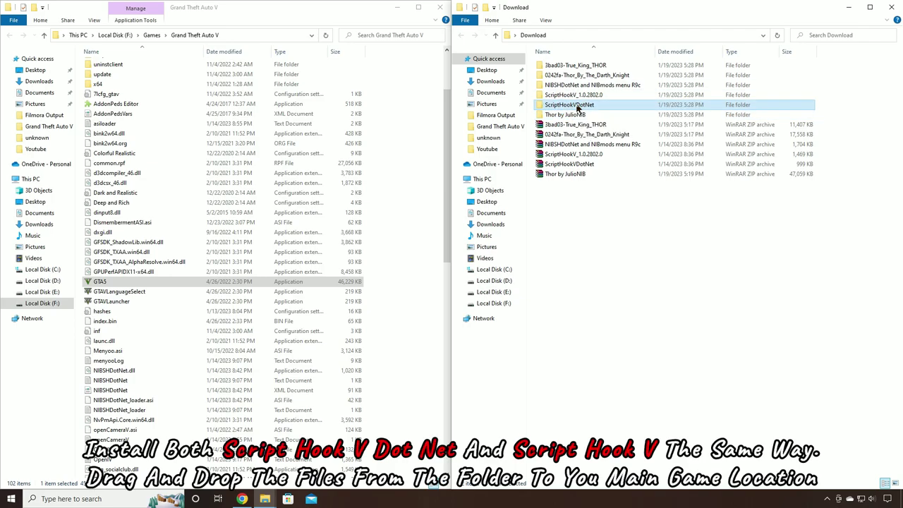
pyautogui.doubleClick(577, 105)
pyautogui.click(570, 86)
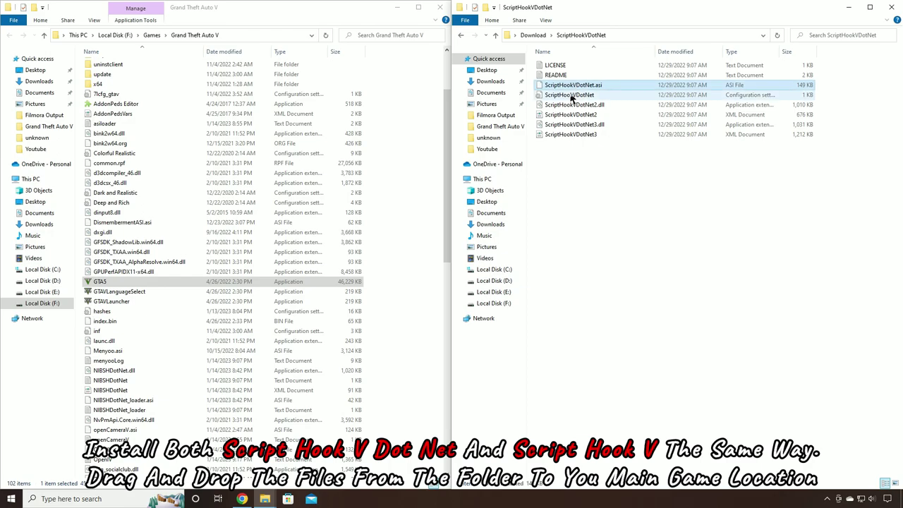
pyautogui.keyDown('ctrl'); pyautogui.click(575, 105); pyautogui.keyUp('ctrl')
pyautogui.keyDown('ctrl'); pyautogui.click(583, 124); pyautogui.keyUp('ctrl')
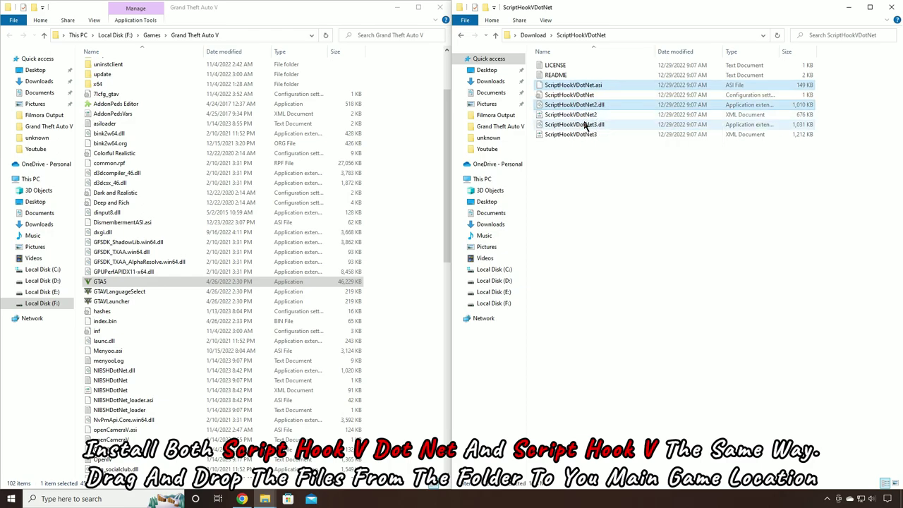
pyautogui.moveTo(608, 87); pyautogui.dragTo(416, 243)
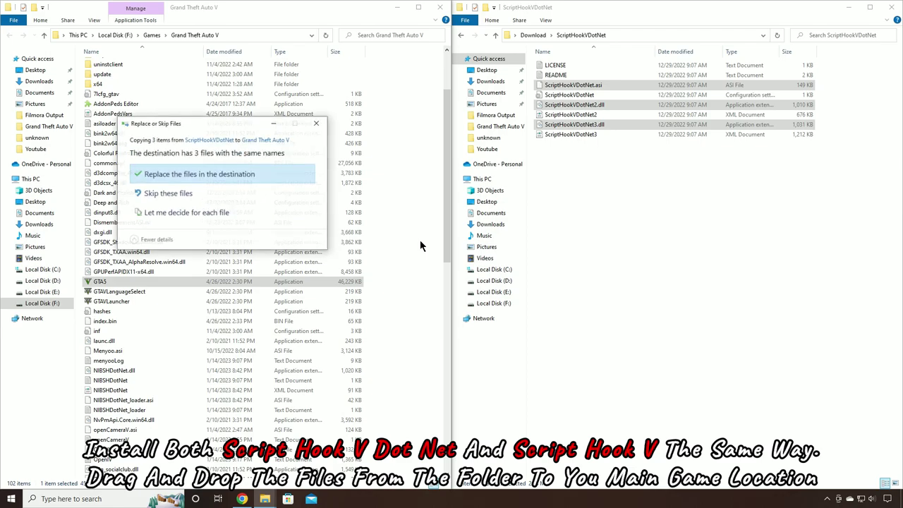
pyautogui.click(225, 175)
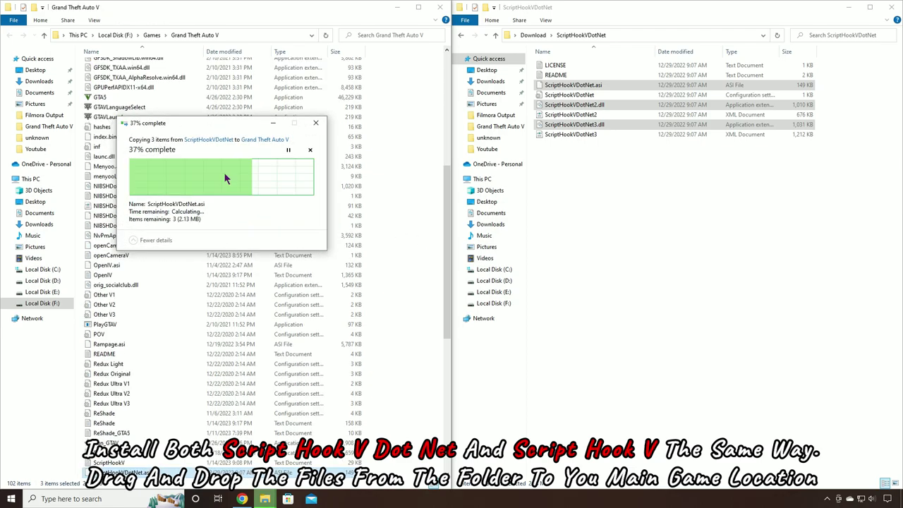
# - Copy dinput8.dll and ScriptHookV.dll from the ScriptHookV_1.0.2802.0 bin folder into the game folder, replacing existing files, and return to the Download folder
pyautogui.click(496, 35)
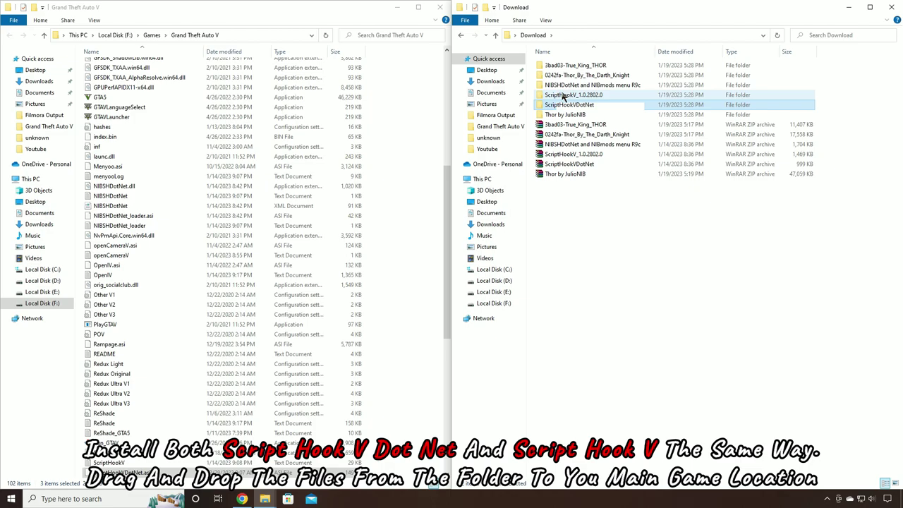
pyautogui.click(599, 96)
pyautogui.doubleClick(593, 95)
pyautogui.click(561, 68)
pyautogui.doubleClick(561, 68)
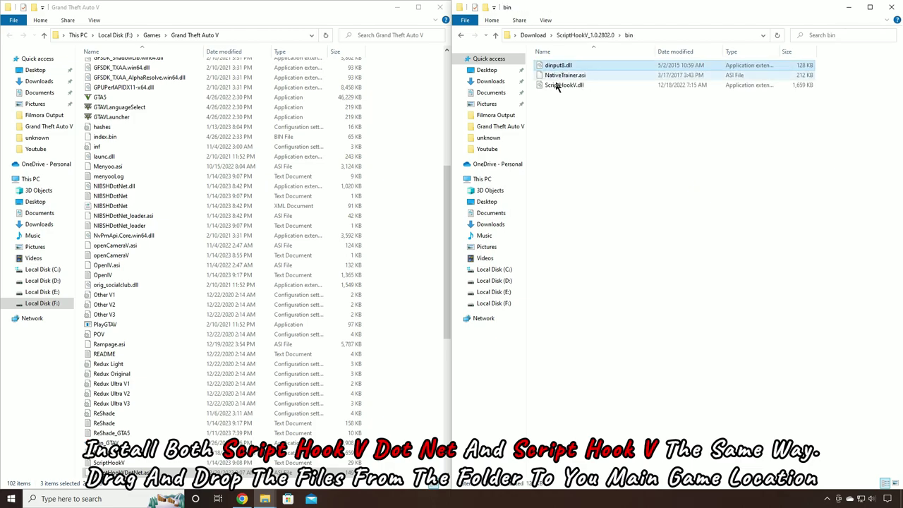
pyautogui.click(558, 86)
pyautogui.keyDown('shift'); pyautogui.click(561, 68); pyautogui.keyUp('shift')
pyautogui.keyDown('ctrl'); pyautogui.click(565, 75); pyautogui.keyUp('ctrl')
pyautogui.moveTo(563, 67); pyautogui.dragTo(398, 185)
pyautogui.click(448, 176)
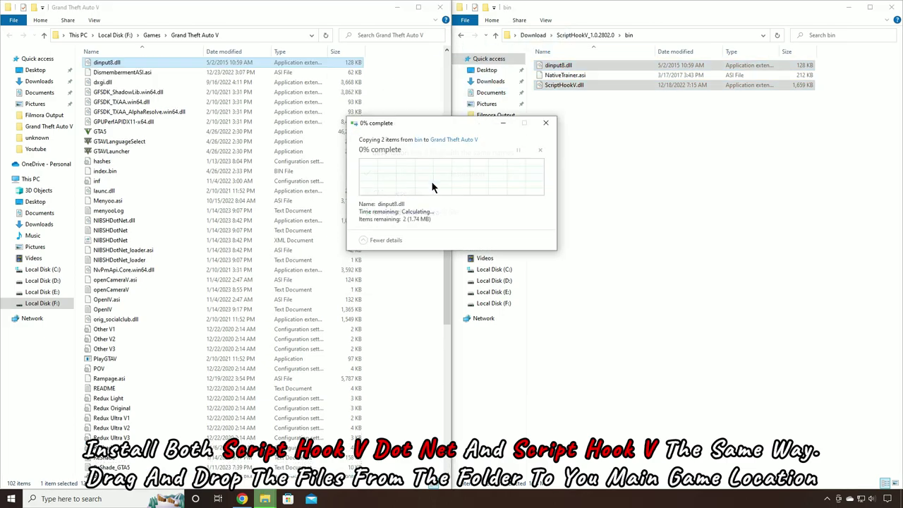
pyautogui.click(496, 35)
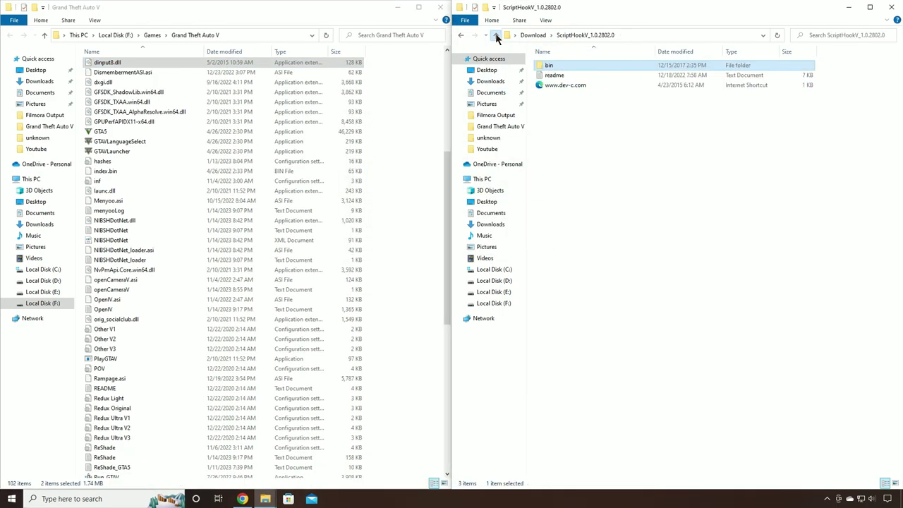
pyautogui.click(496, 36)
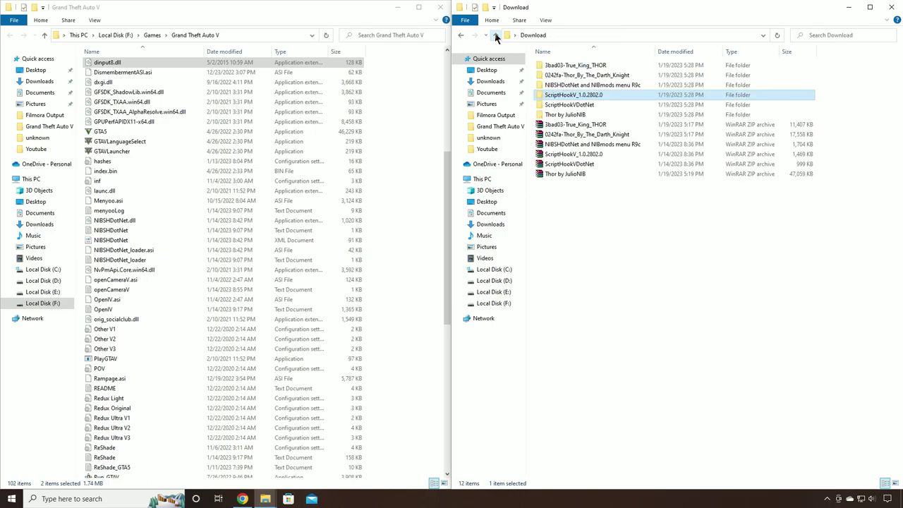
# - Minimize the game folder window and launch OpenIV from the desktop for the Windows version of Grand Theft Auto V
pyautogui.click(603, 86)
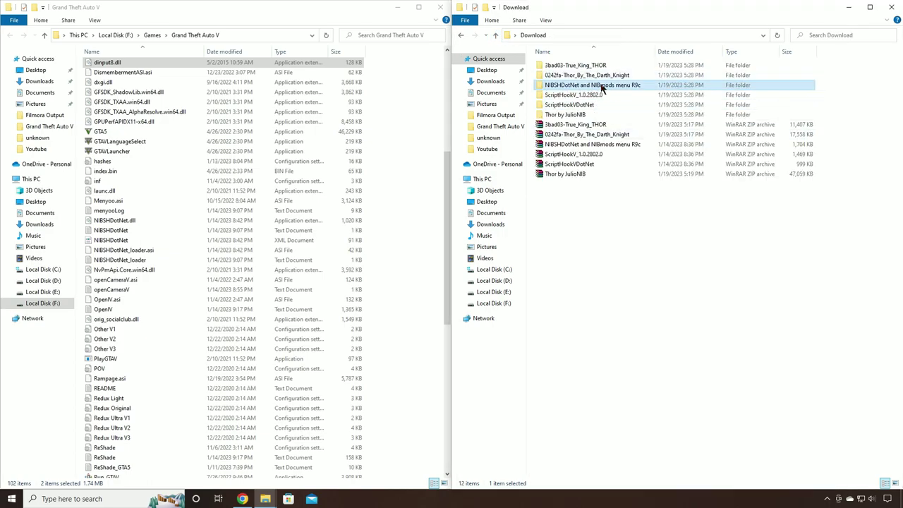
pyautogui.click(397, 7)
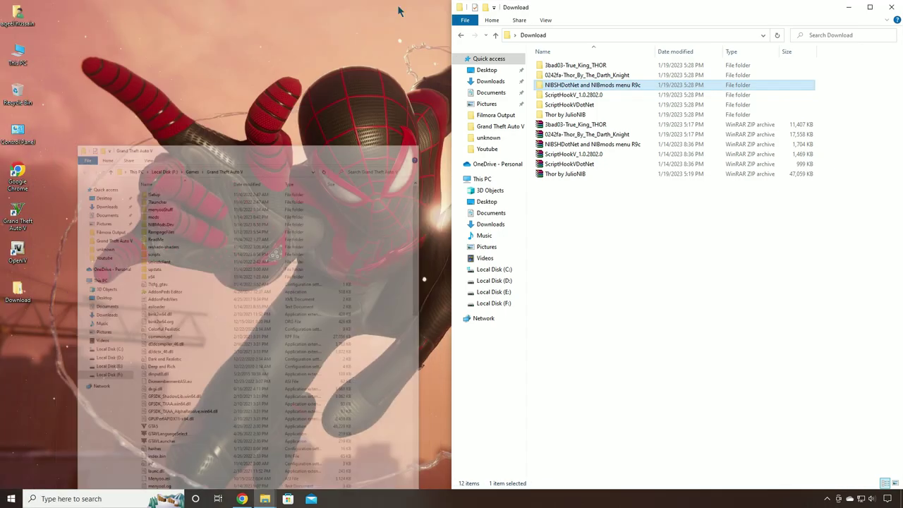
pyautogui.click(26, 259)
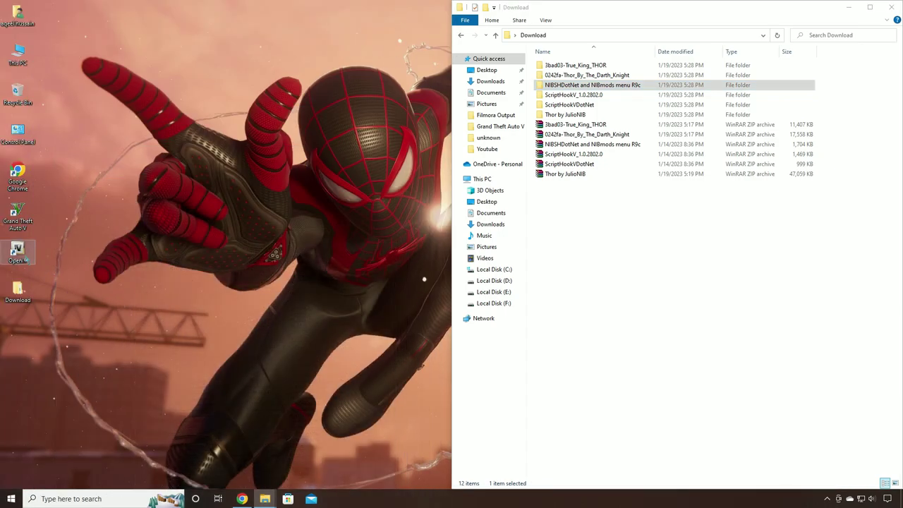
pyautogui.rightClick(21, 247)
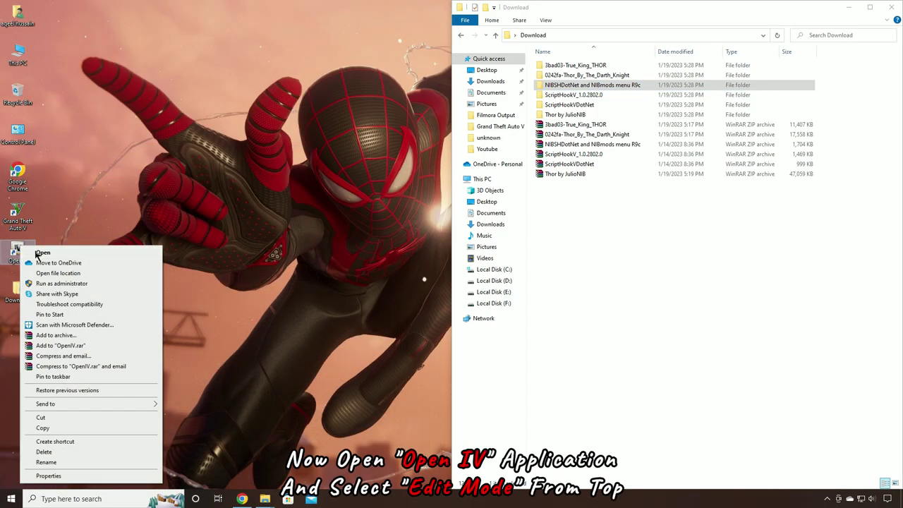
pyautogui.click(64, 257)
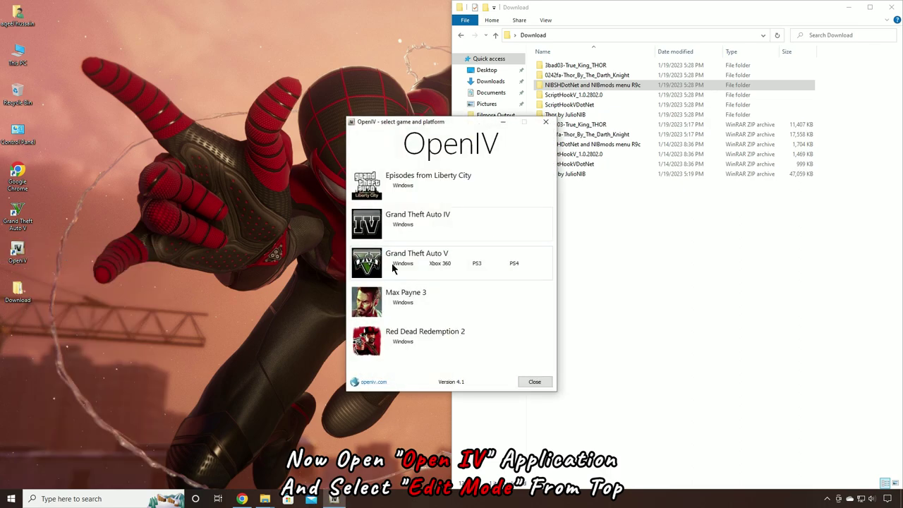
pyautogui.click(403, 263)
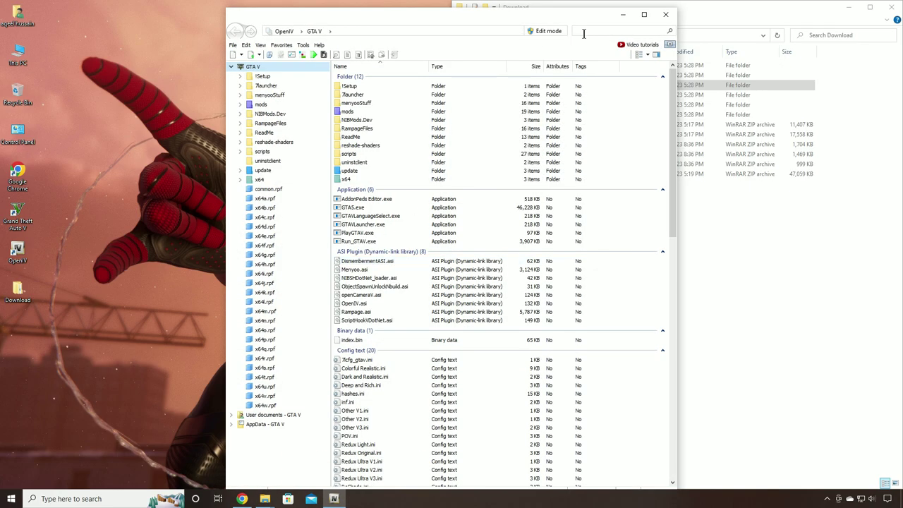
# - Enable edit mode in OpenIV and tile its window side by side with the Download folder
pyautogui.click(548, 32)
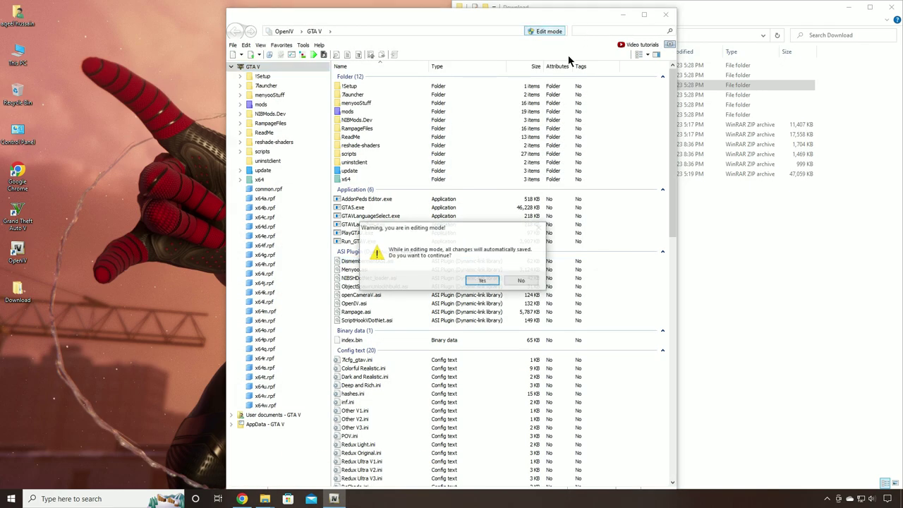
pyautogui.click(483, 281)
pyautogui.moveTo(557, 24); pyautogui.dragTo(4, 59)
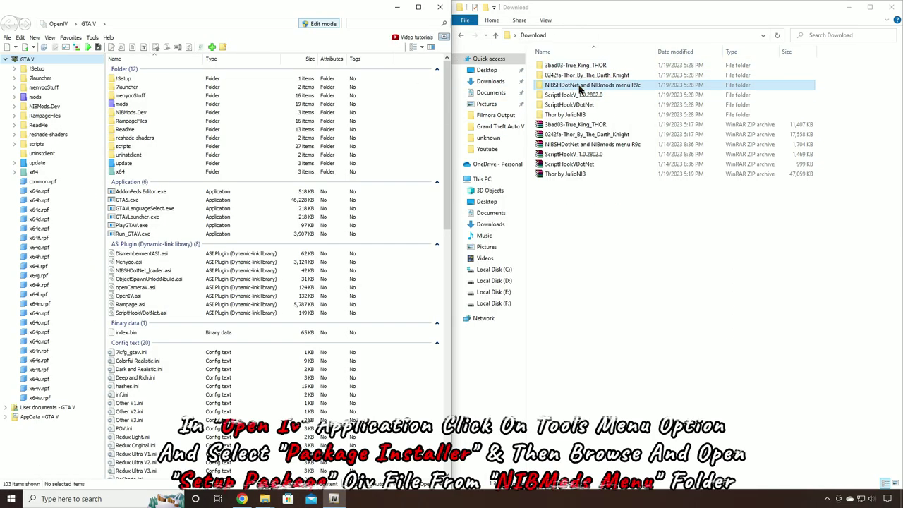
# - Load Setup package.oiv from the NIBSHDotNet and NIBmods menu R9c folder into OpenIV's Package Installer
pyautogui.click(91, 38)
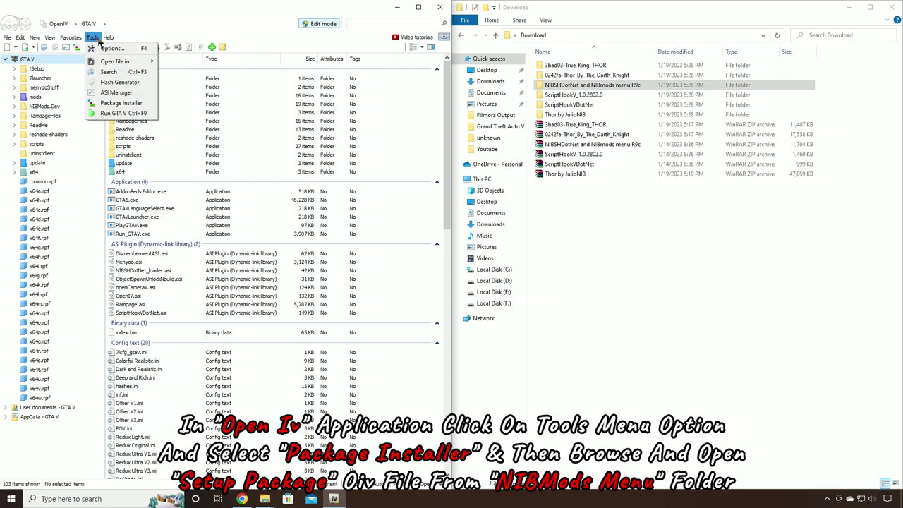
pyautogui.click(110, 104)
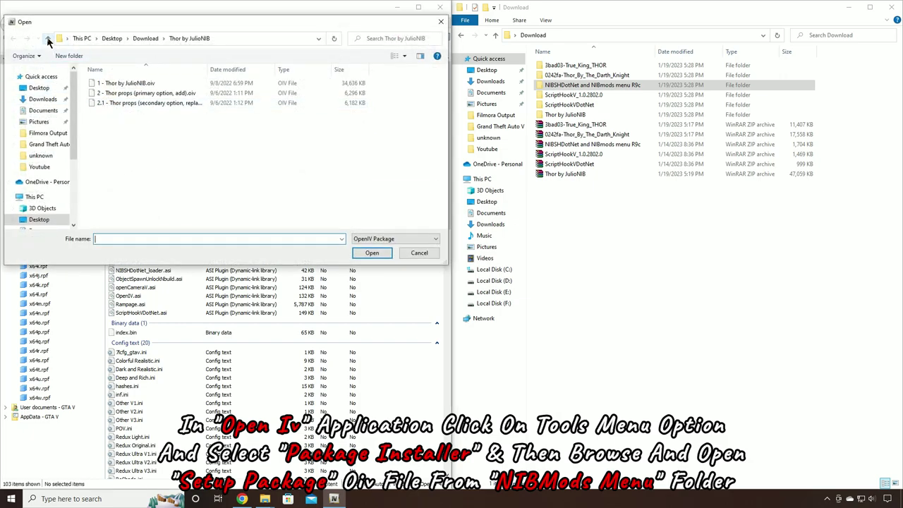
pyautogui.click(48, 38)
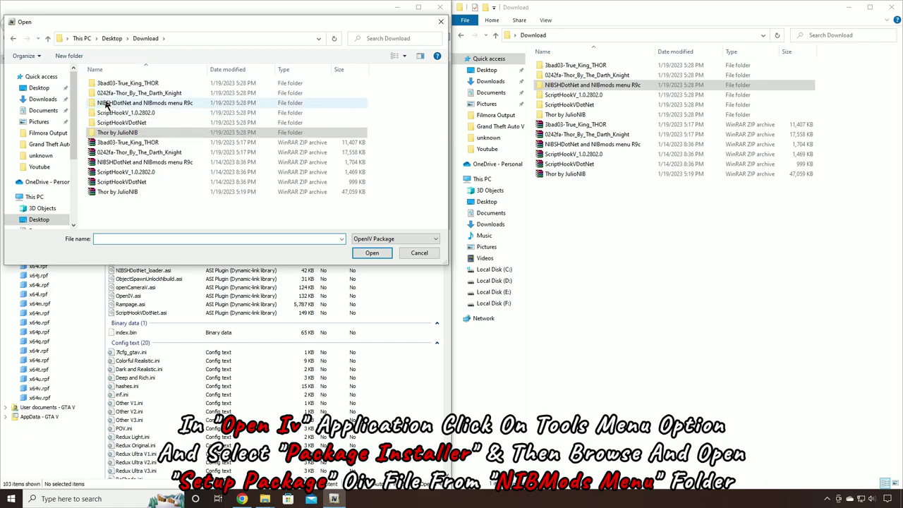
pyautogui.click(175, 104)
pyautogui.click(562, 86)
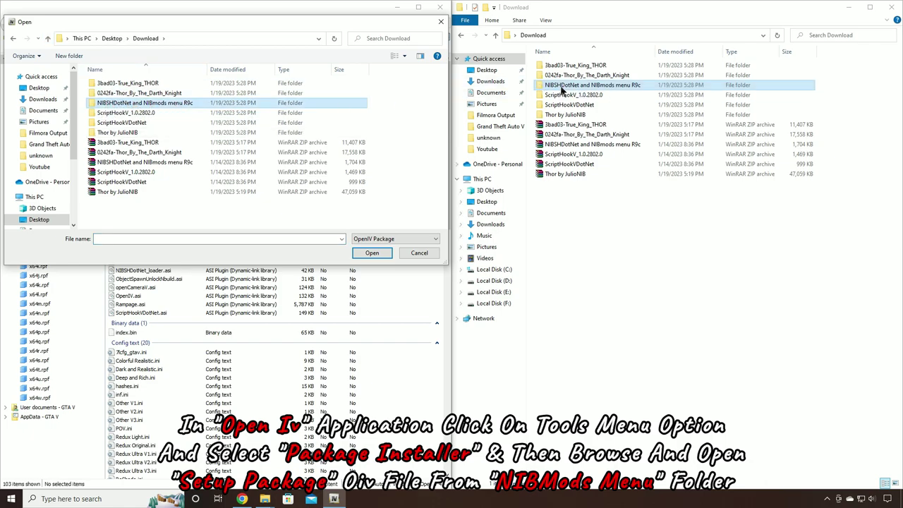
pyautogui.doubleClick(178, 104)
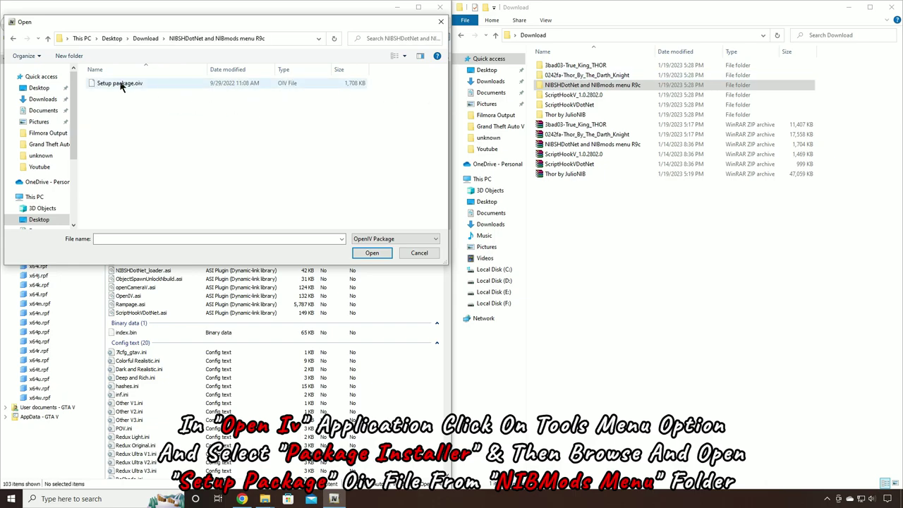
pyautogui.doubleClick(615, 86)
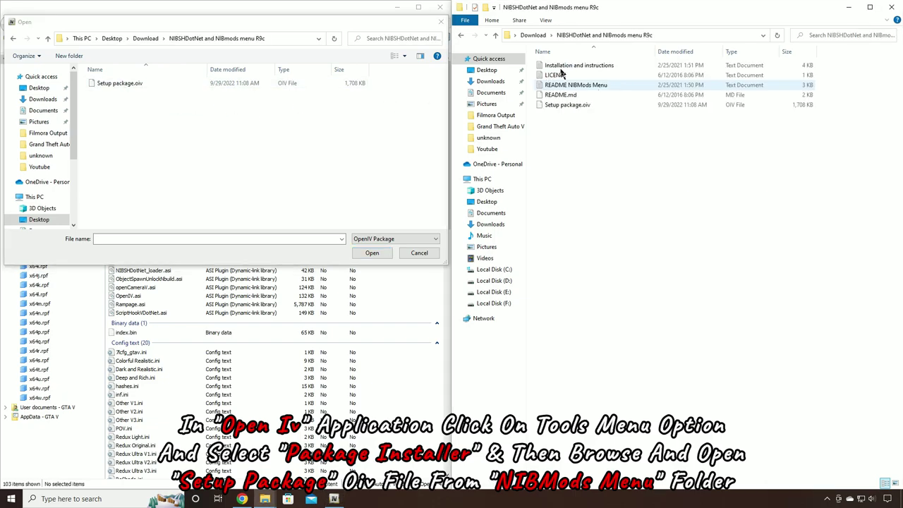
pyautogui.click(558, 107)
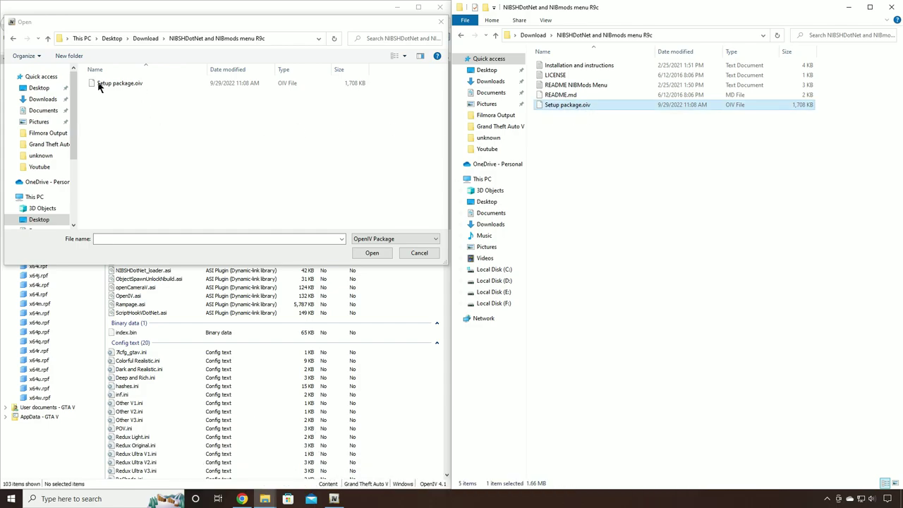
pyautogui.click(120, 84)
pyautogui.click(372, 253)
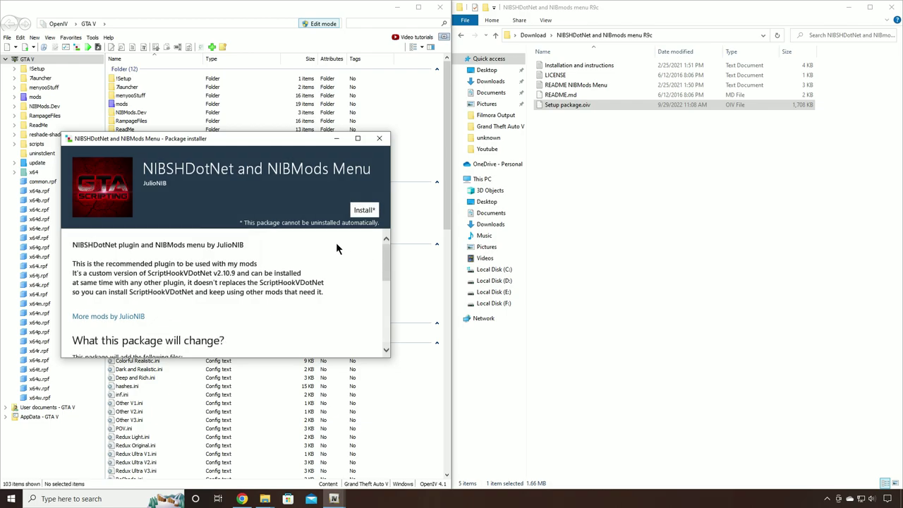
# - Install the NIBSHDotNet and NIBMods Menu package into the game folder and close the installer
pyautogui.click(364, 210)
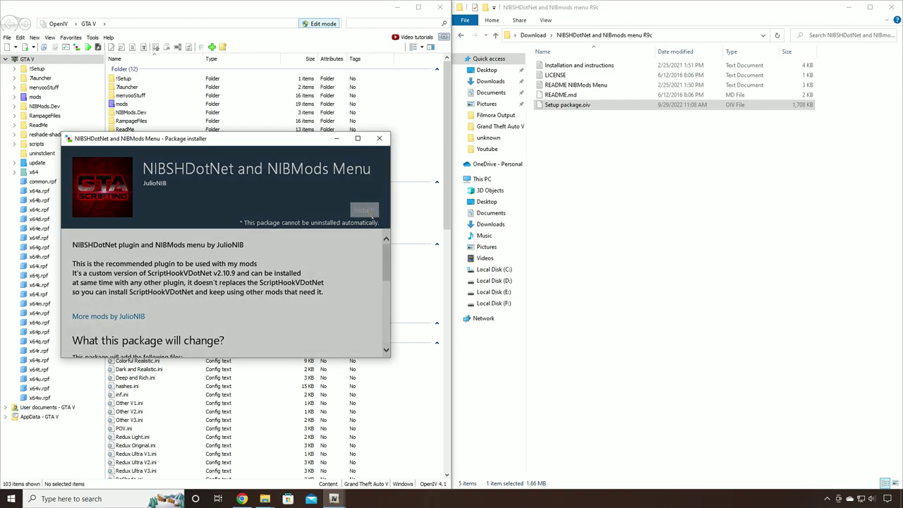
pyautogui.click(185, 272)
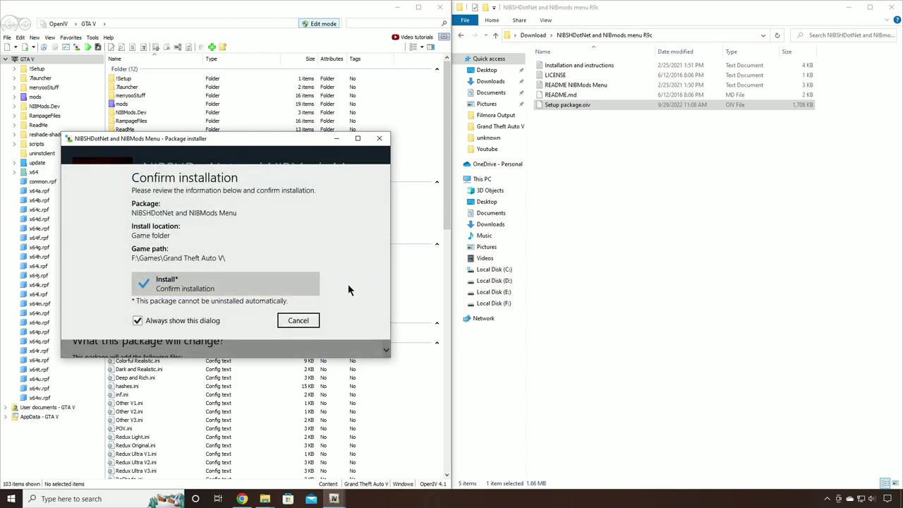
pyautogui.click(223, 291)
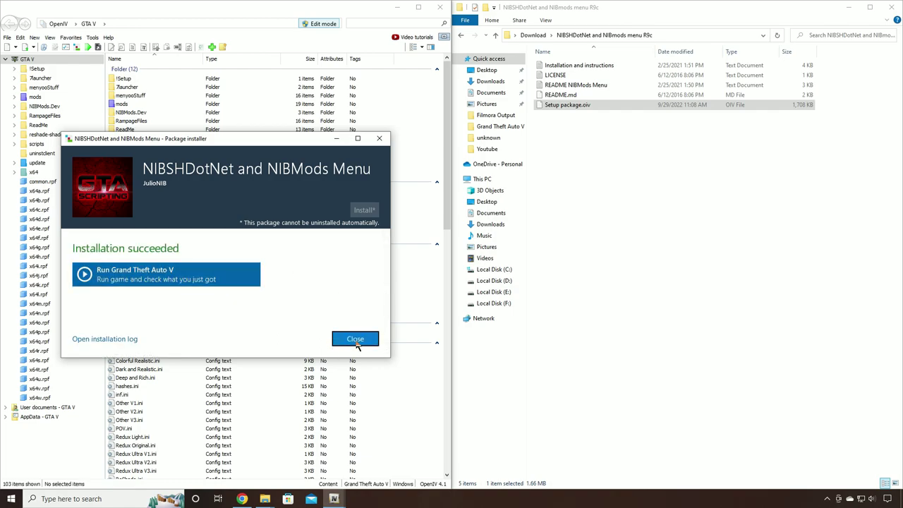
pyautogui.click(354, 340)
# - Go back to the Download folder and open the Thor by JulioNIB folder containing the script and props packages
pyautogui.click(495, 35)
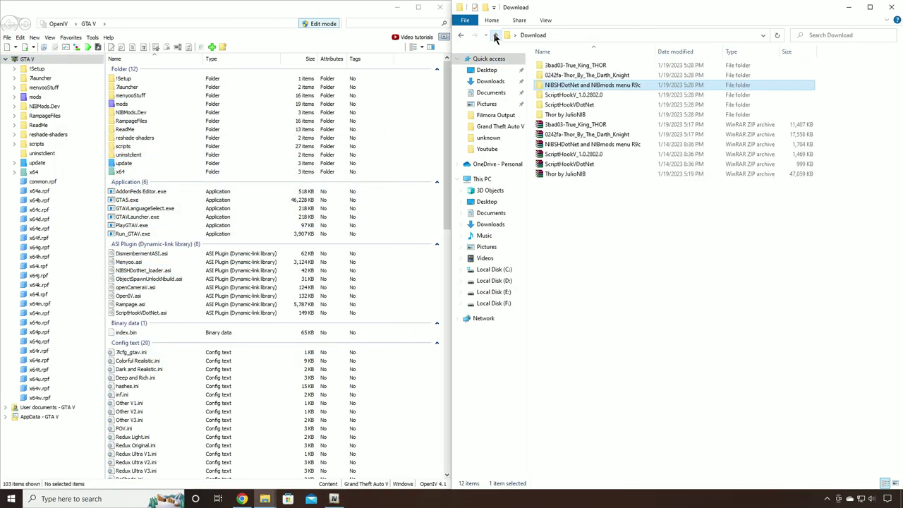
pyautogui.click(565, 115)
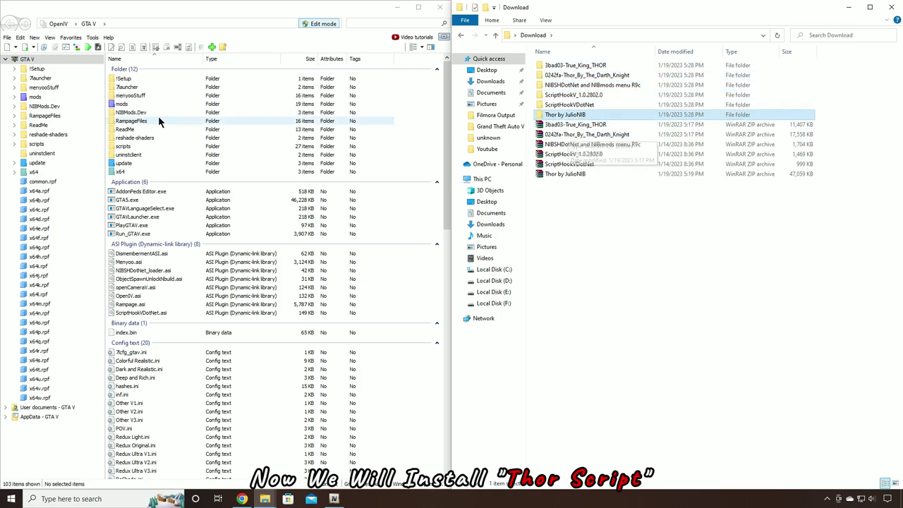
pyautogui.doubleClick(574, 115)
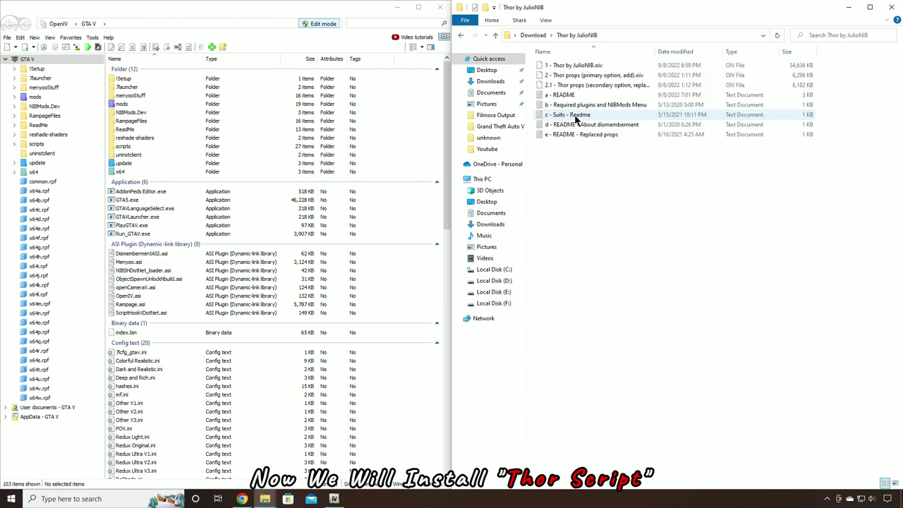
pyautogui.click(565, 85)
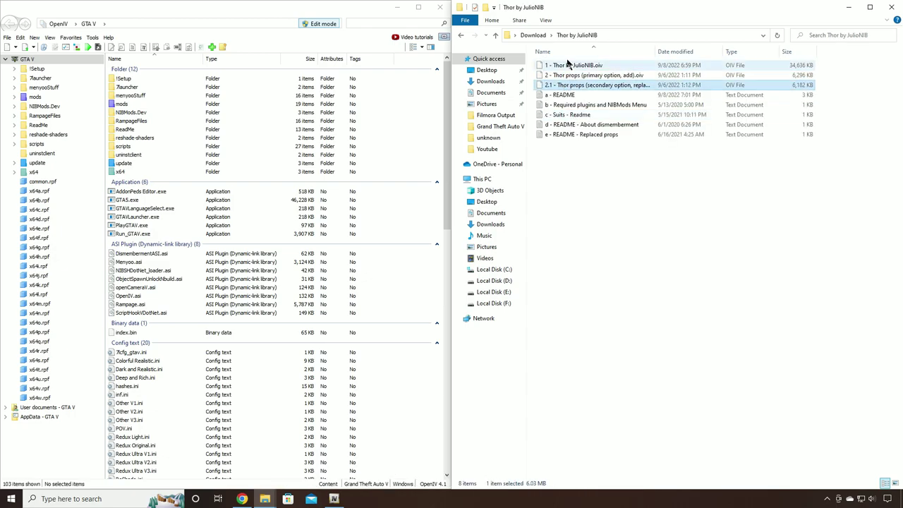
# - Load 1 - Thor by JulioNIB.oiv from the Thor by JulioNIB folder into OpenIV's Package Installer
pyautogui.click(573, 66)
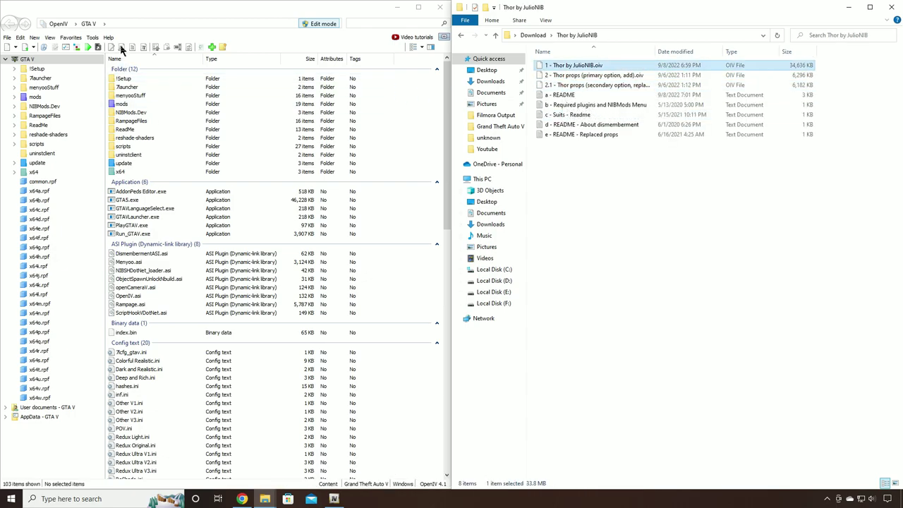
pyautogui.click(92, 38)
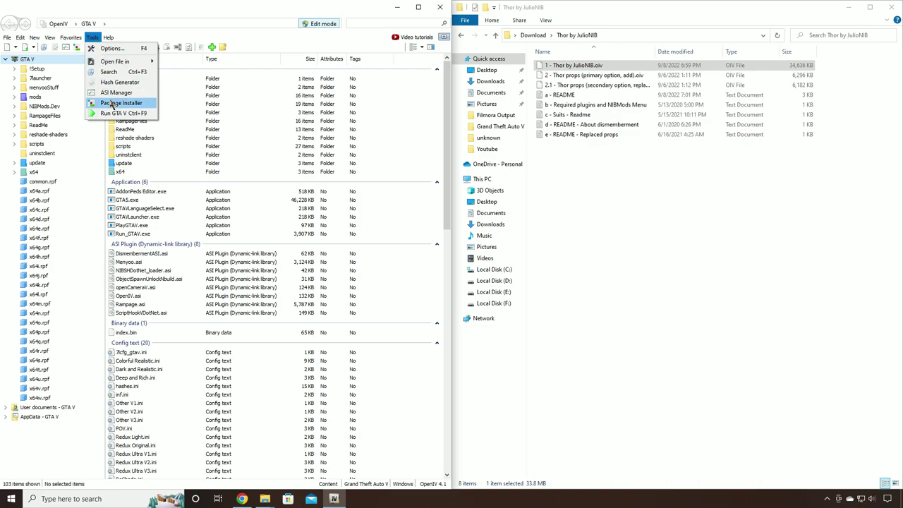
pyautogui.click(138, 103)
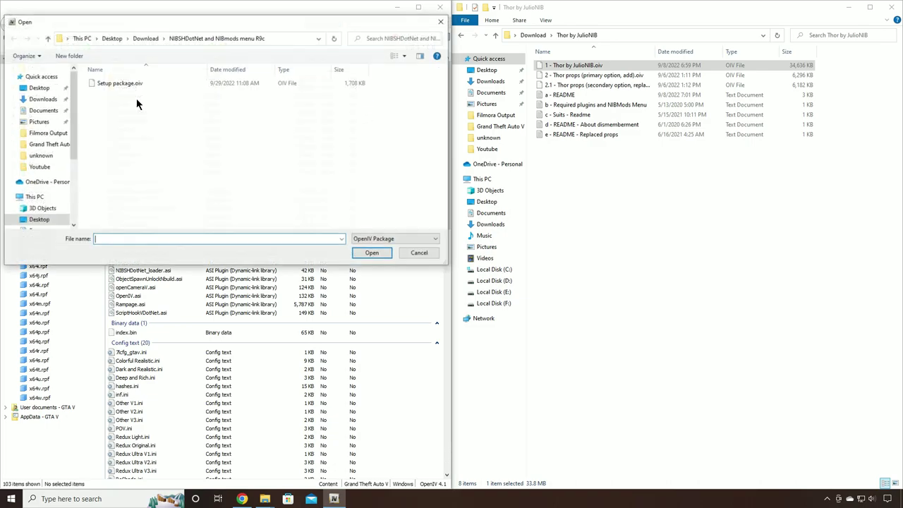
pyautogui.click(48, 38)
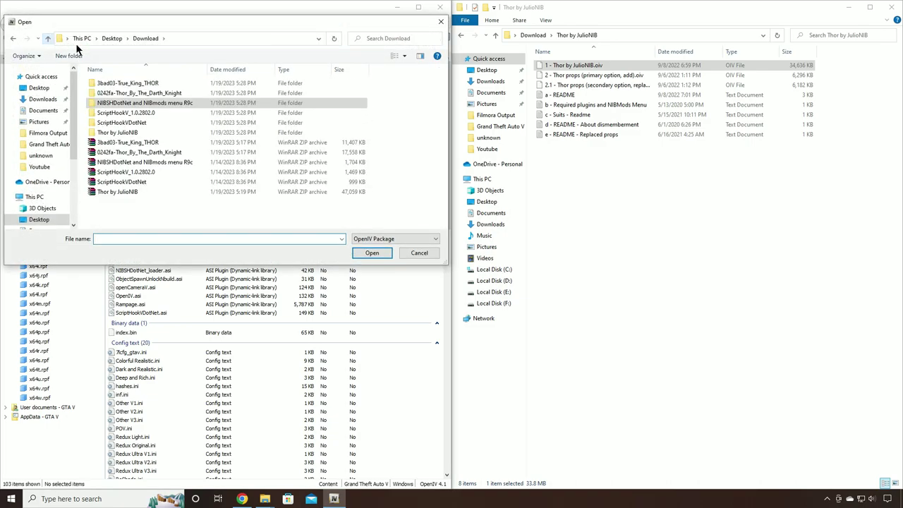
pyautogui.click(112, 133)
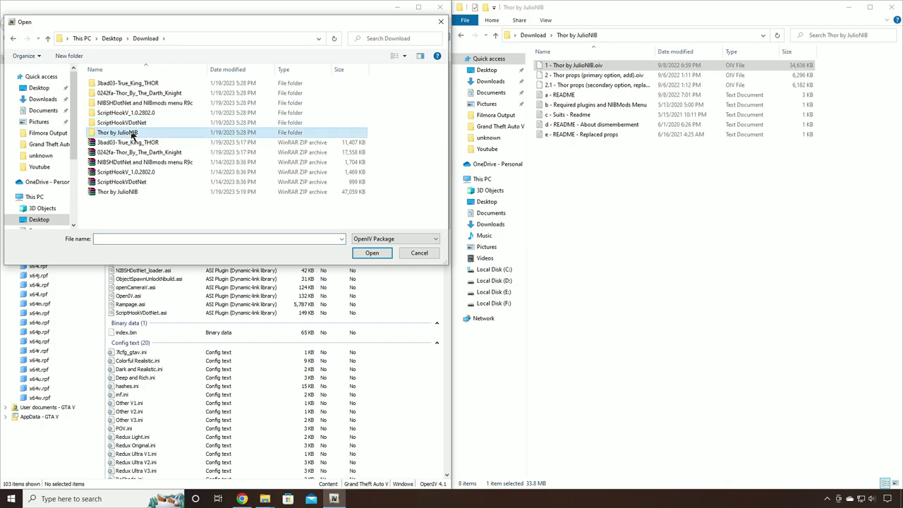
pyautogui.doubleClick(131, 133)
pyautogui.click(158, 86)
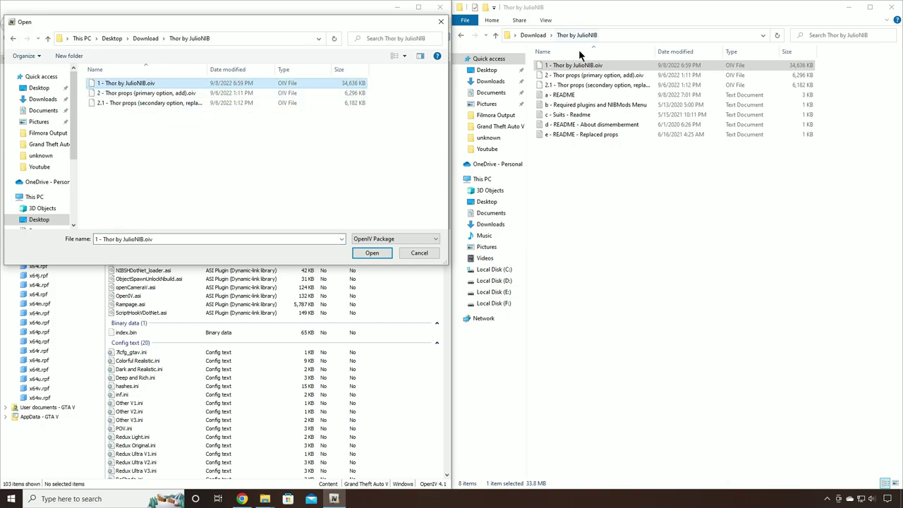
pyautogui.click(373, 254)
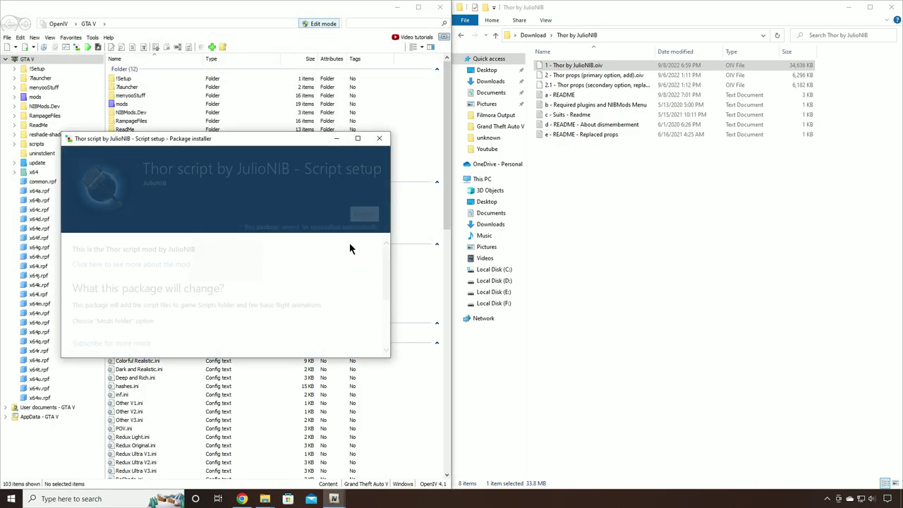
# - Install the Thor script setup package into the "mods" folder and close the installer
pyautogui.click(364, 210)
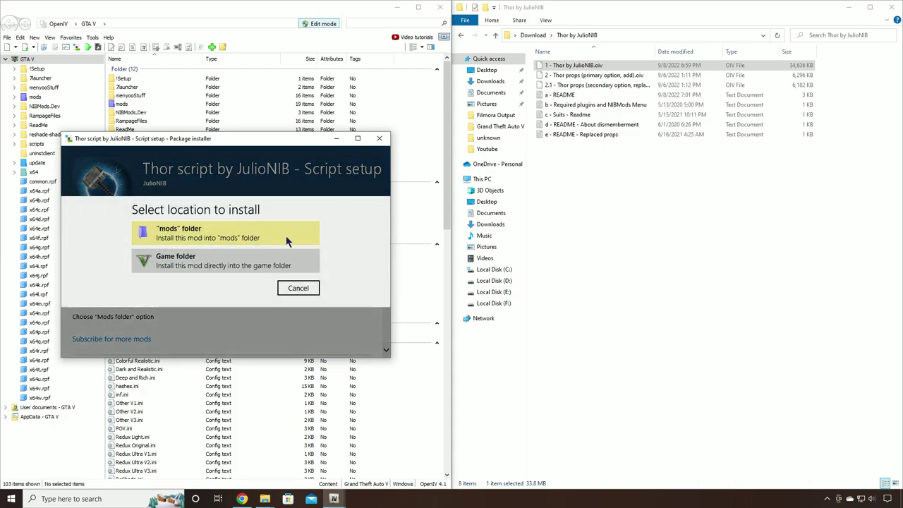
pyautogui.click(204, 240)
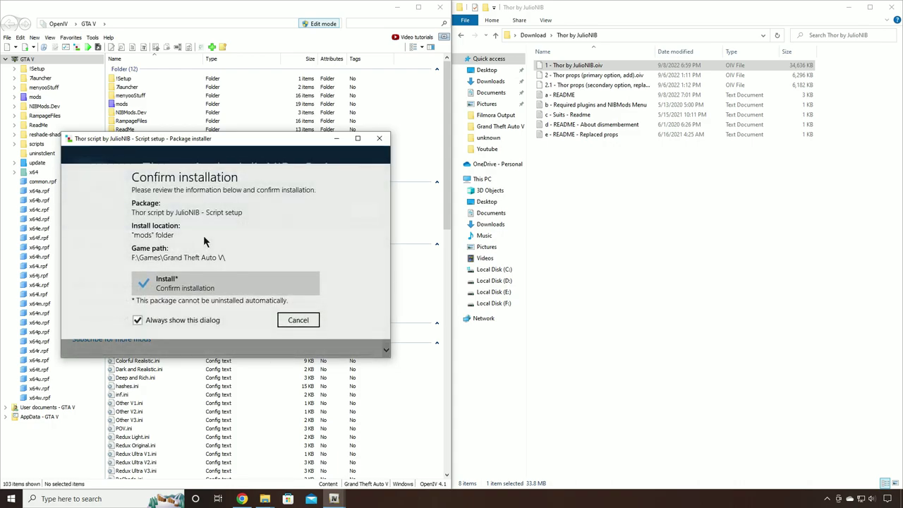
pyautogui.click(232, 292)
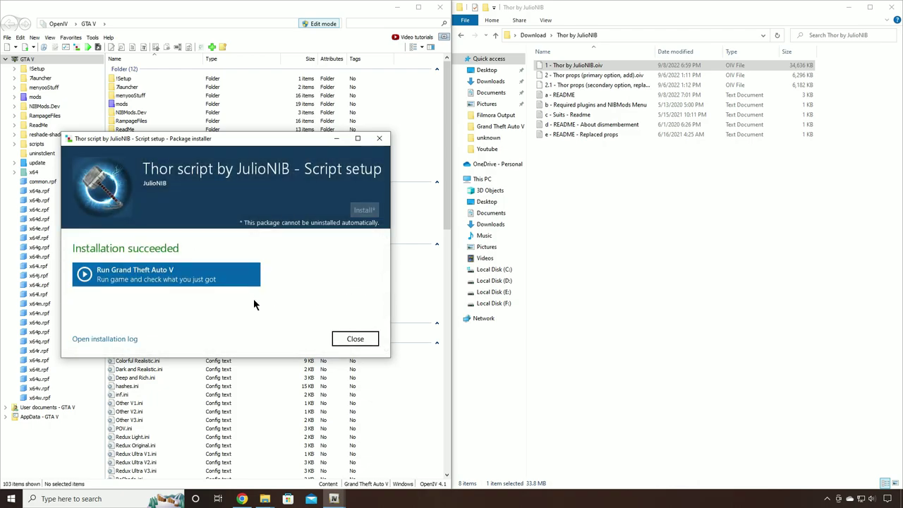
pyautogui.click(355, 339)
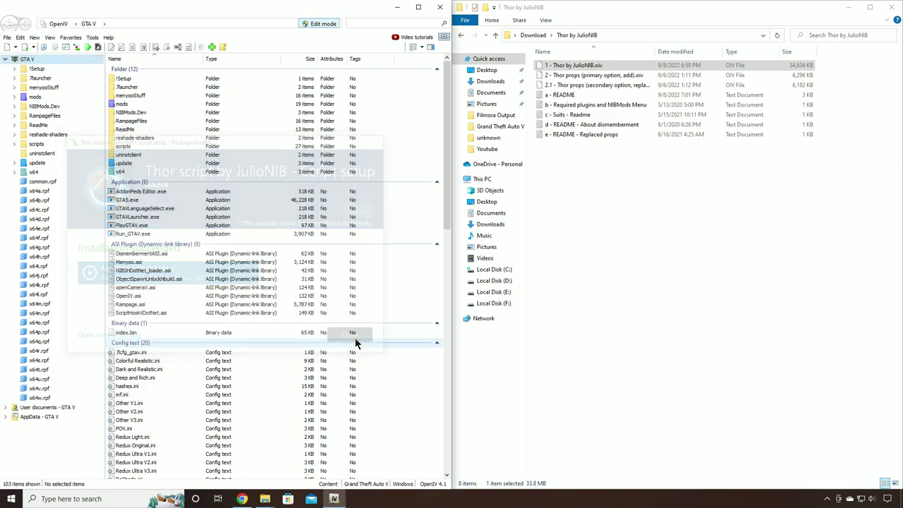
# - Load 2 - Thor props (primary option, add).oiv into OpenIV's Package Installer
pyautogui.click(570, 76)
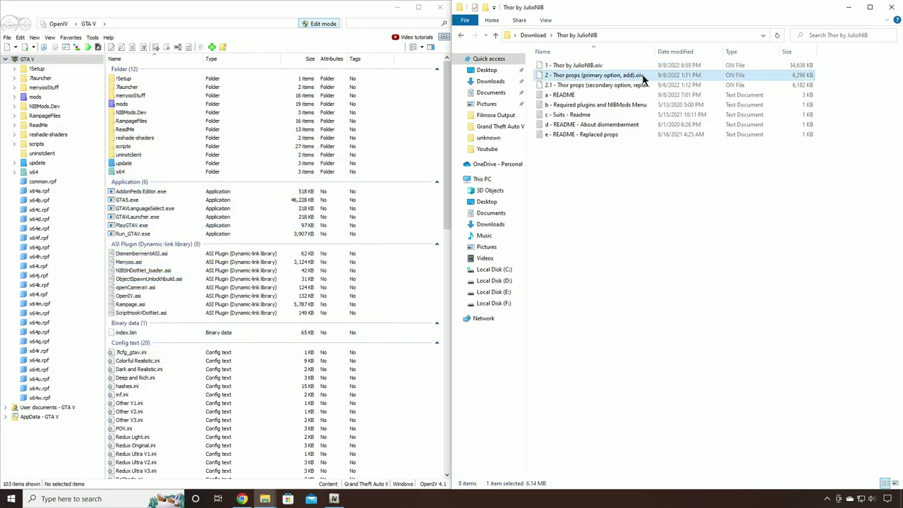
pyautogui.click(93, 37)
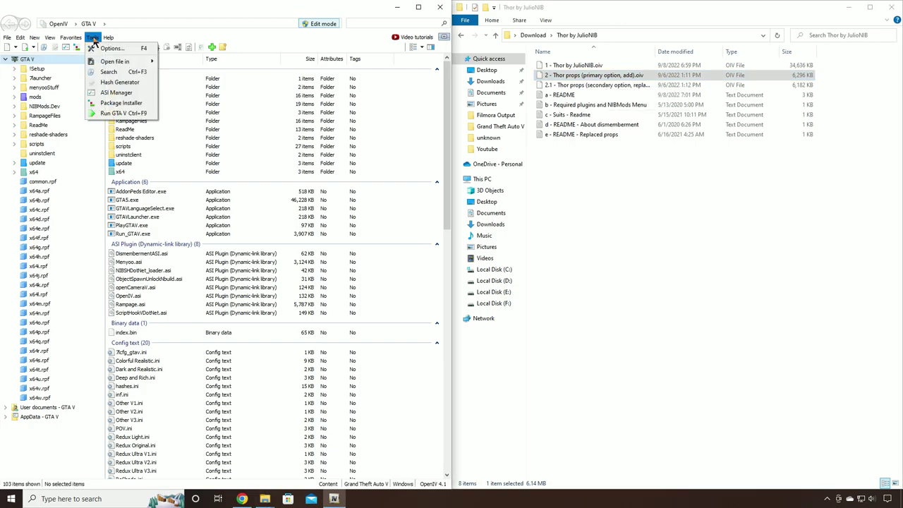
pyautogui.click(139, 104)
pyautogui.click(117, 93)
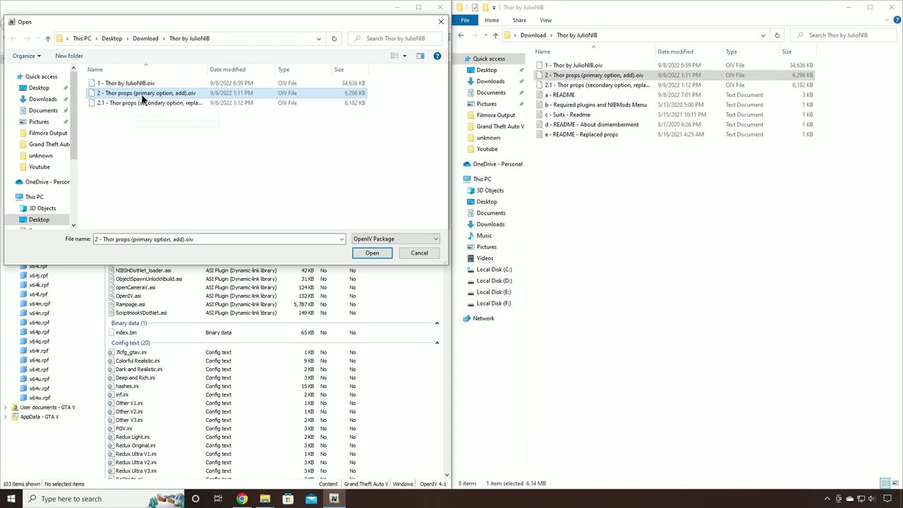
pyautogui.click(372, 253)
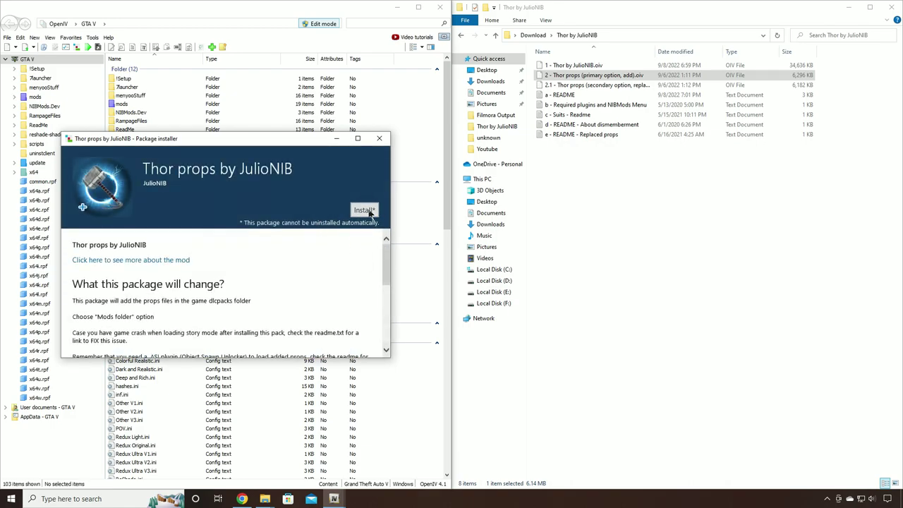
# - Install the Thor props by JulioNIB package into the "mods" folder and close the installer
pyautogui.click(364, 211)
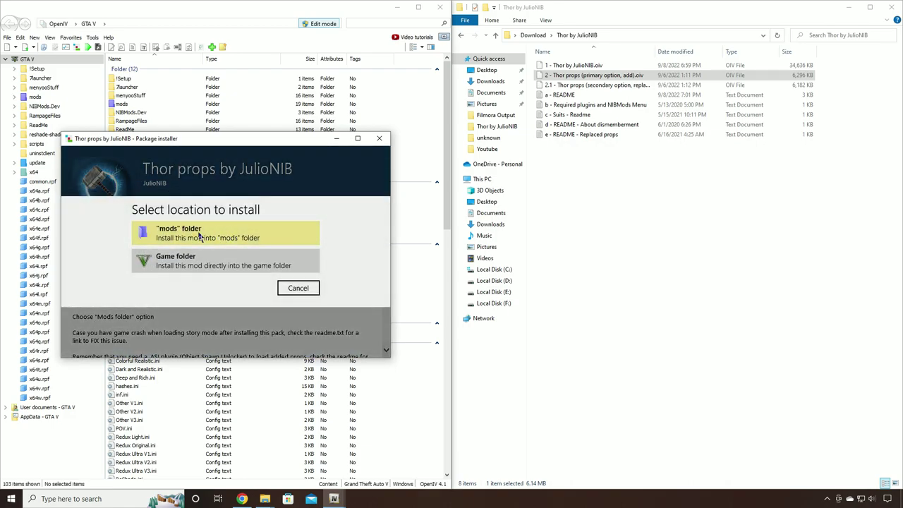
pyautogui.click(240, 237)
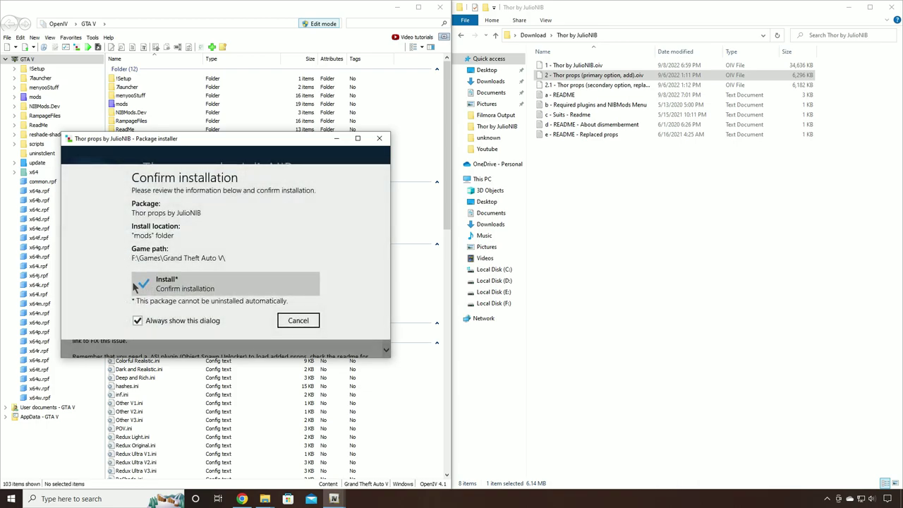
pyautogui.click(205, 291)
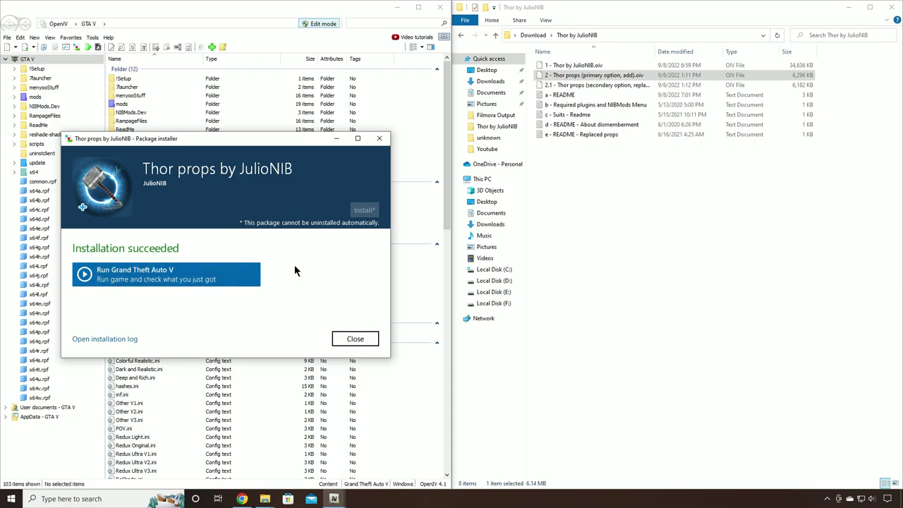
pyautogui.click(360, 336)
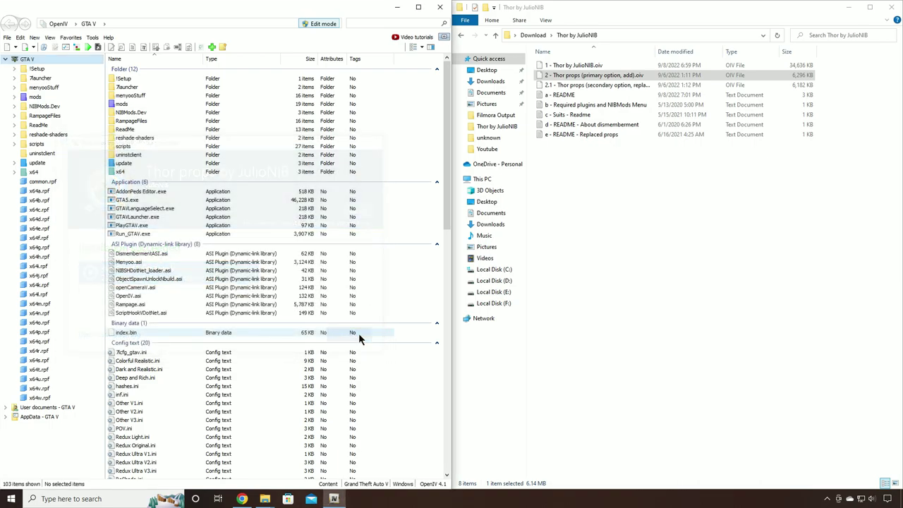
# - Load 2.1 - Thor props (secondary option, replace).oiv into OpenIV's Package Installer
pyautogui.click(580, 85)
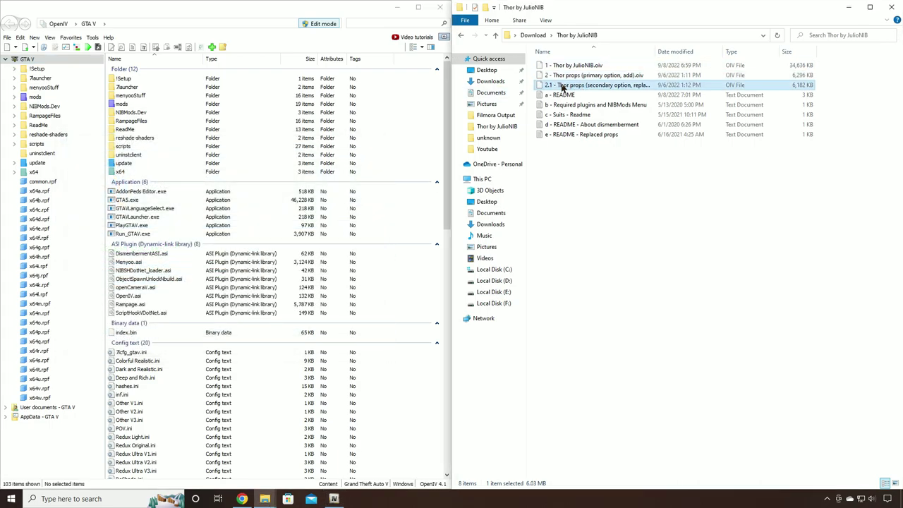
pyautogui.click(92, 39)
pyautogui.click(124, 104)
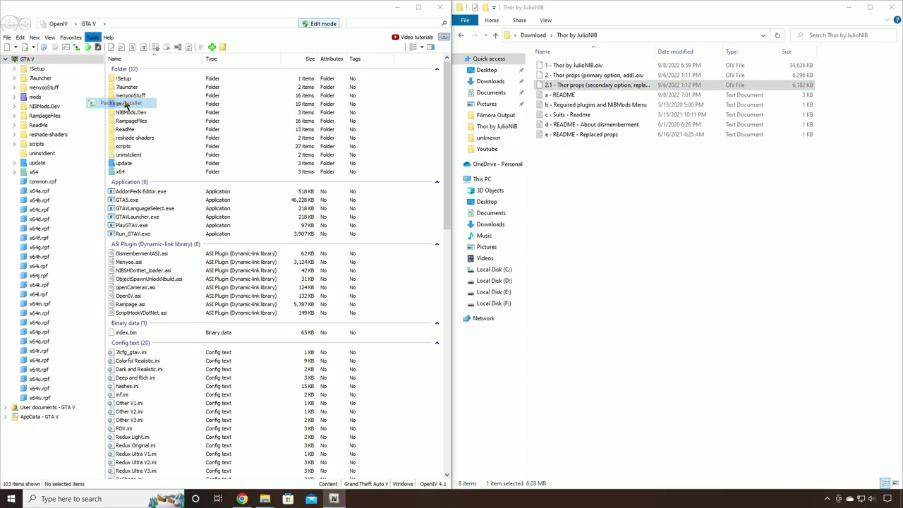
pyautogui.click(128, 105)
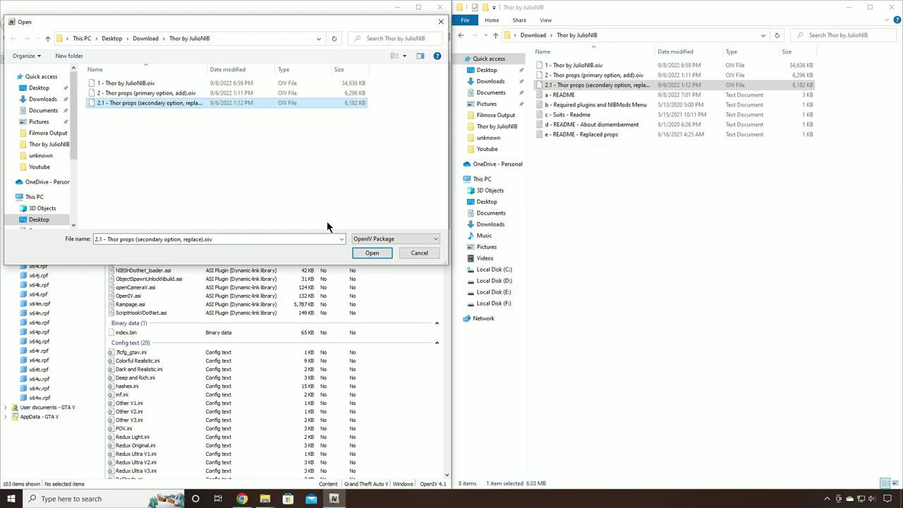
pyautogui.click(372, 252)
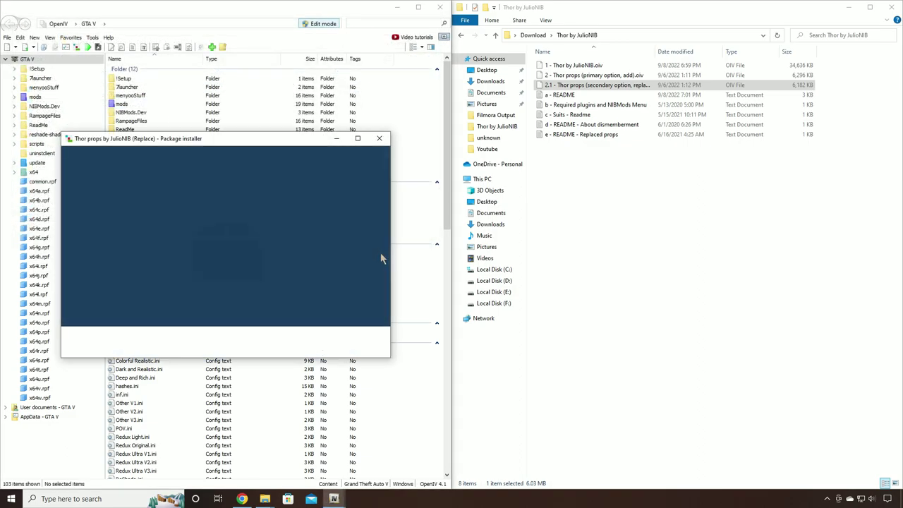
# - Install the Thor props (Replace) package into the "mods" folder and close the installer
pyautogui.click(365, 208)
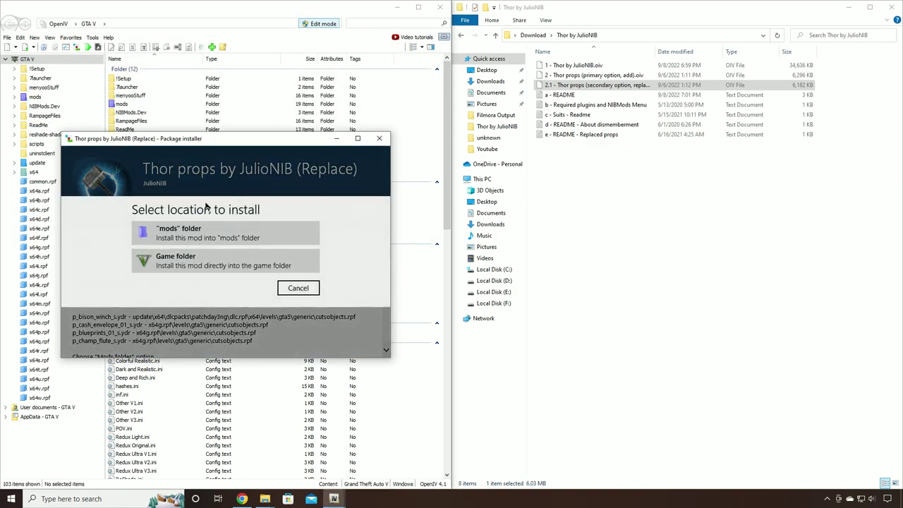
pyautogui.click(216, 236)
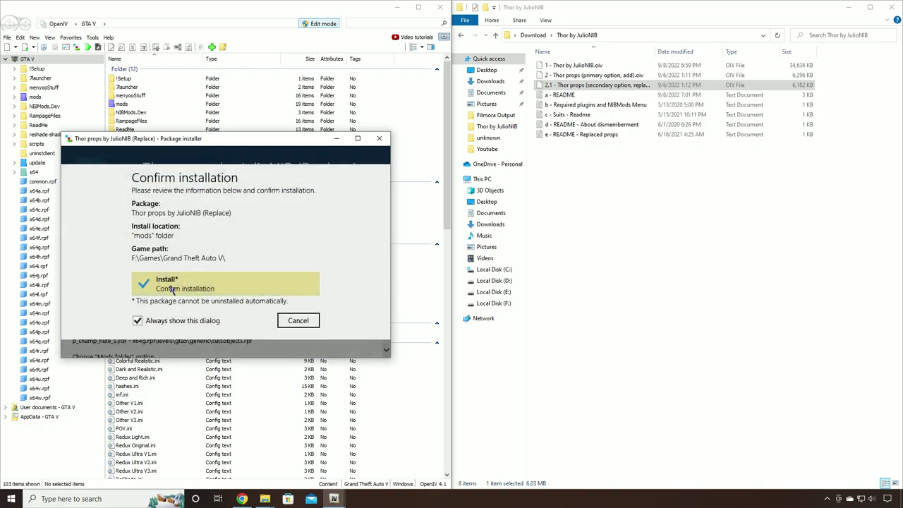
pyautogui.click(204, 287)
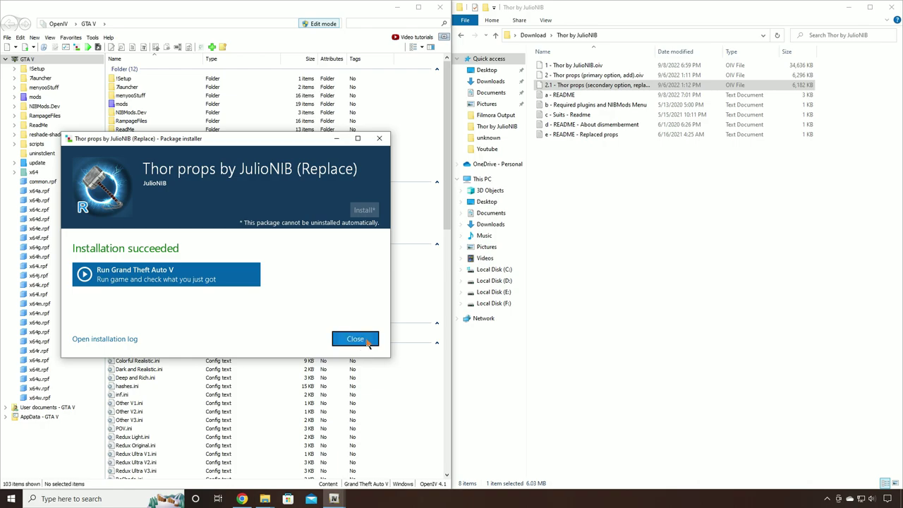
pyautogui.click(355, 340)
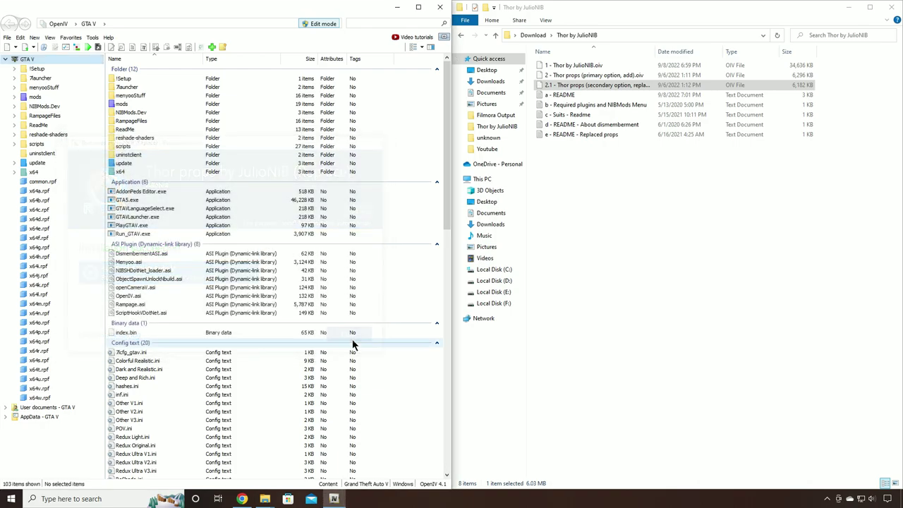
# - Go back to the Download folder and open the 0242fa-Thor_By_The_Darth_Knight folder with the Thor_DreadNot model files
pyautogui.click(496, 35)
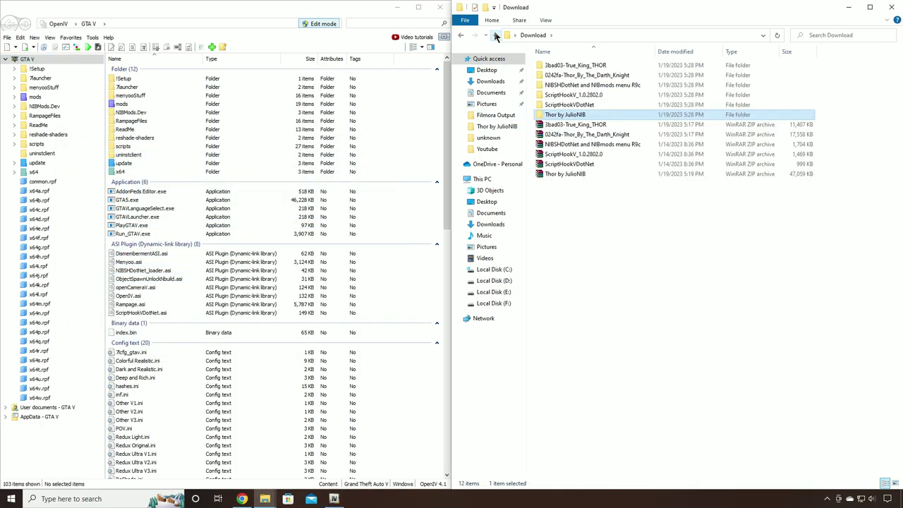
pyautogui.click(583, 75)
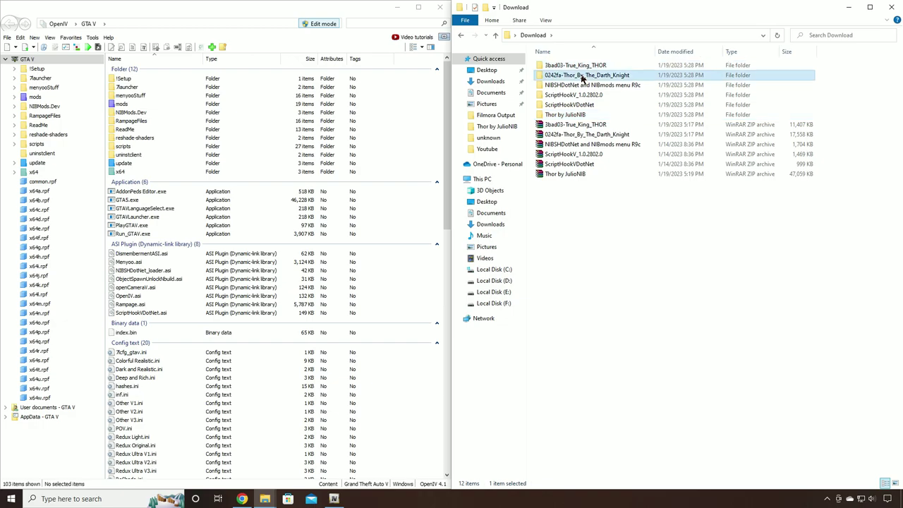
pyautogui.click(583, 67)
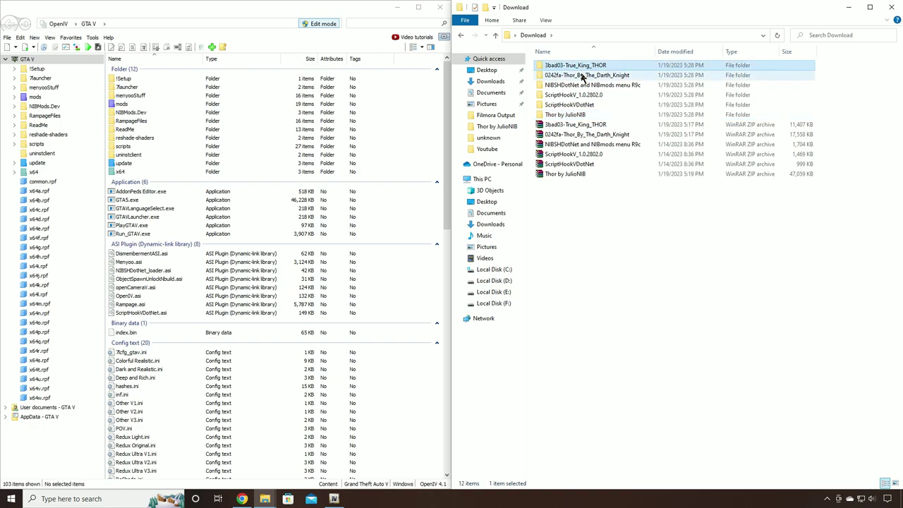
pyautogui.doubleClick(577, 76)
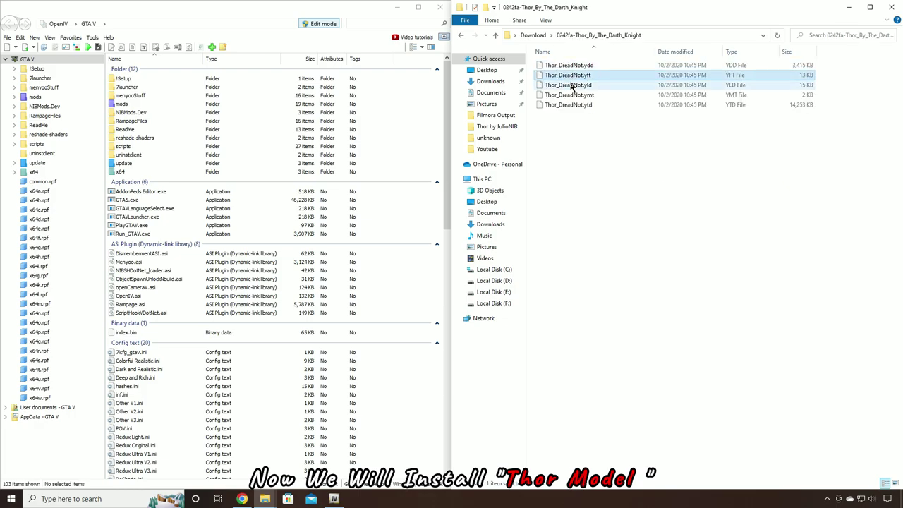
pyautogui.click(569, 106)
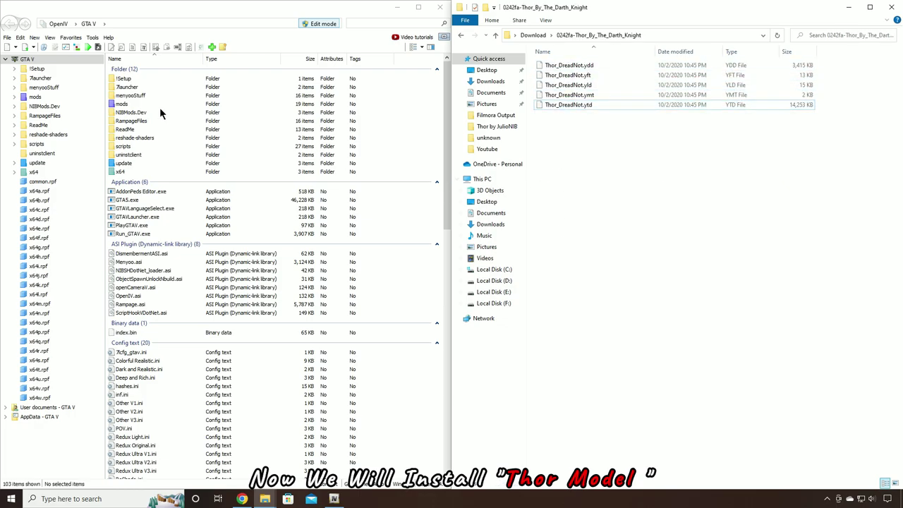
# - In OpenIV, open the addonpeds folder under mods > update > x64 > dlcpacks
pyautogui.click(127, 104)
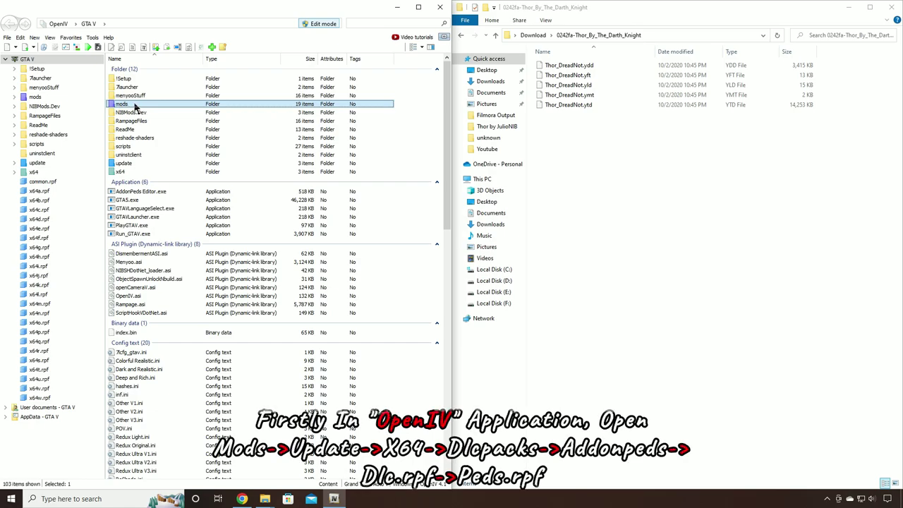
pyautogui.doubleClick(127, 105)
pyautogui.click(122, 79)
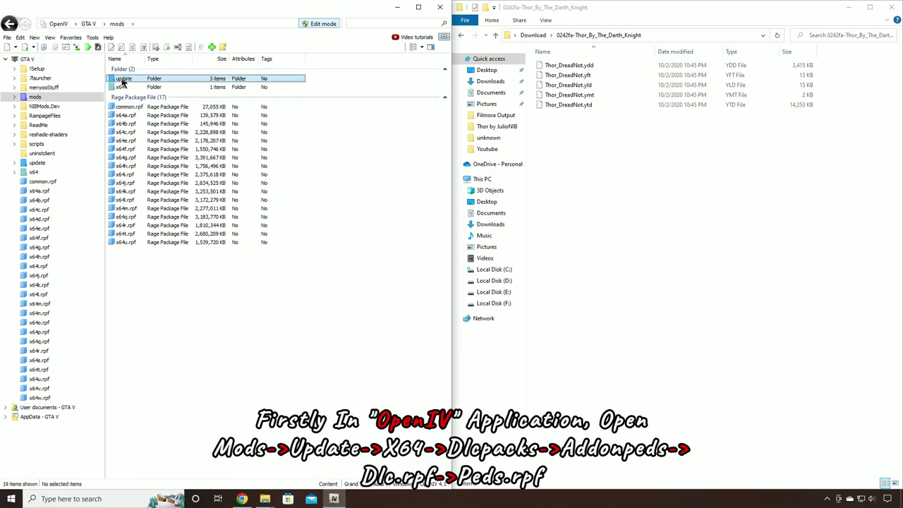
pyautogui.doubleClick(139, 80)
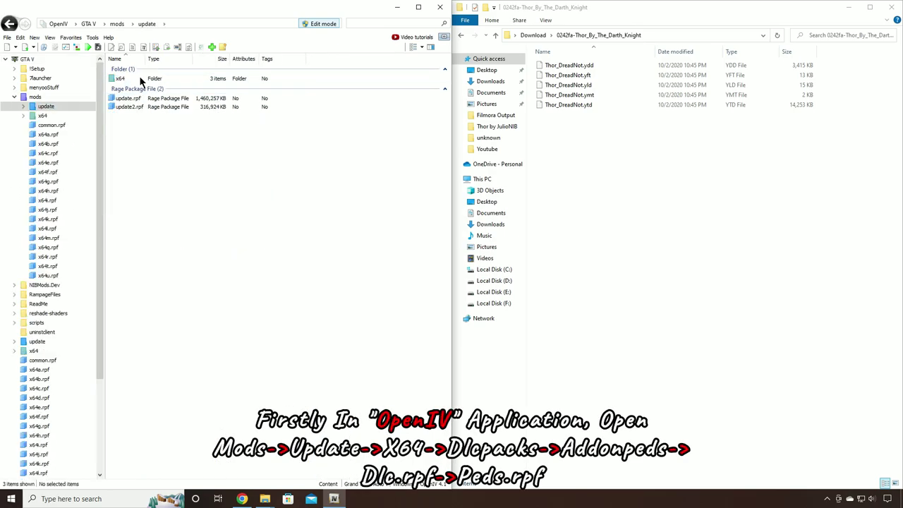
pyautogui.click(121, 79)
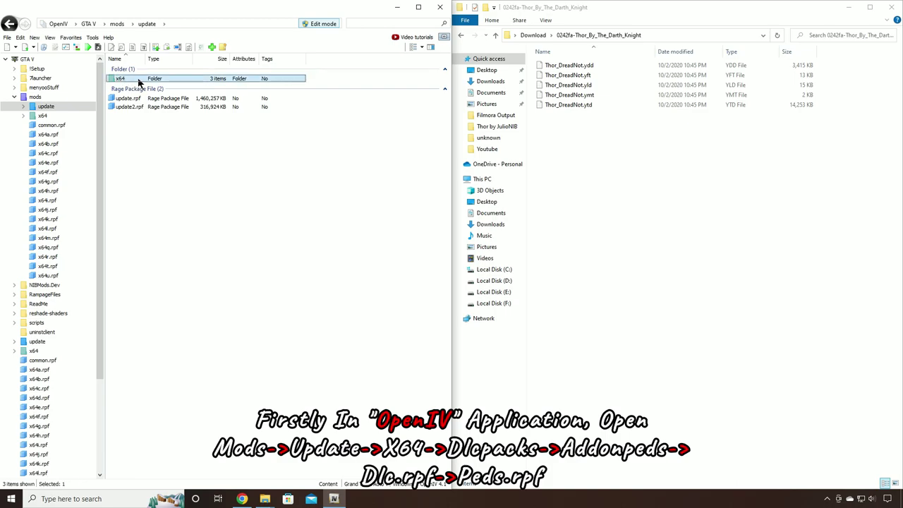
pyautogui.doubleClick(139, 79)
pyautogui.click(150, 87)
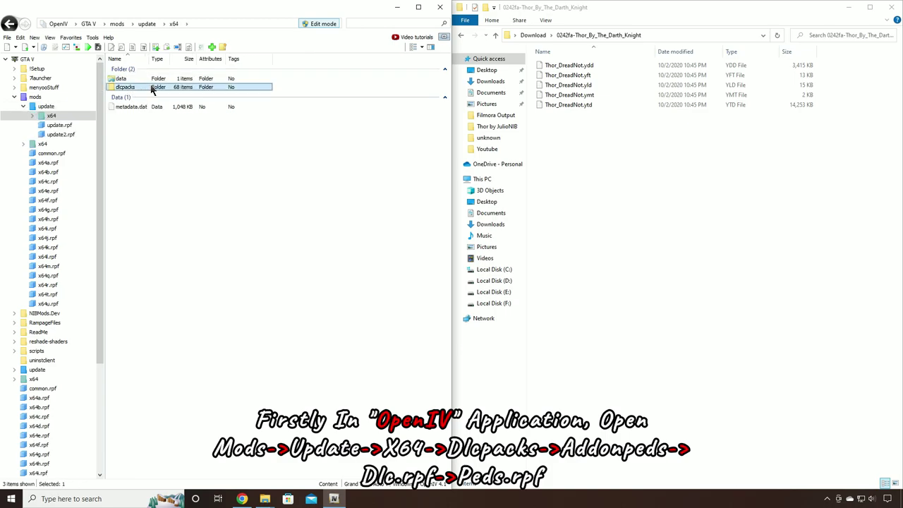
pyautogui.doubleClick(142, 88)
pyautogui.click(146, 79)
pyautogui.doubleClick(141, 79)
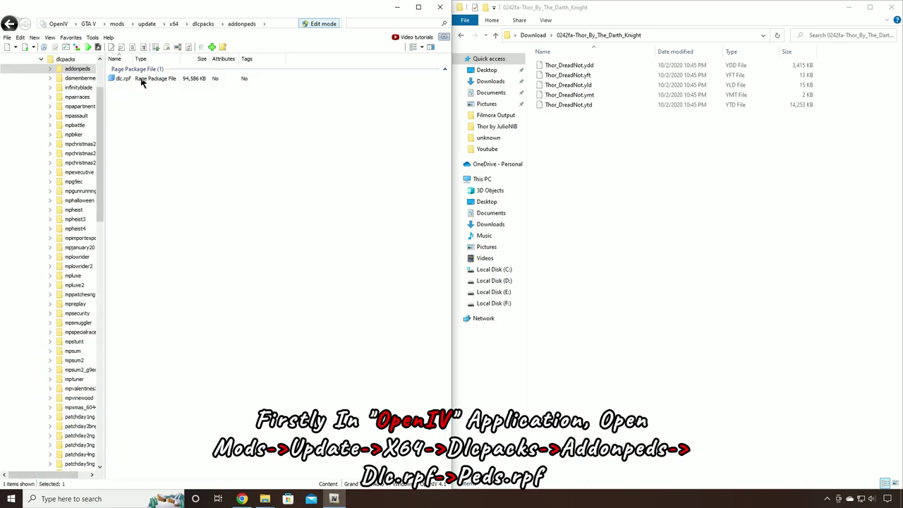
# - Open peds.rpf inside dlc.rpf and add all five Thor_DreadNot files from the 0242fa-Thor_By_The_Darth_Knight folder to it
pyautogui.click(132, 80)
pyautogui.doubleClick(145, 79)
pyautogui.doubleClick(143, 78)
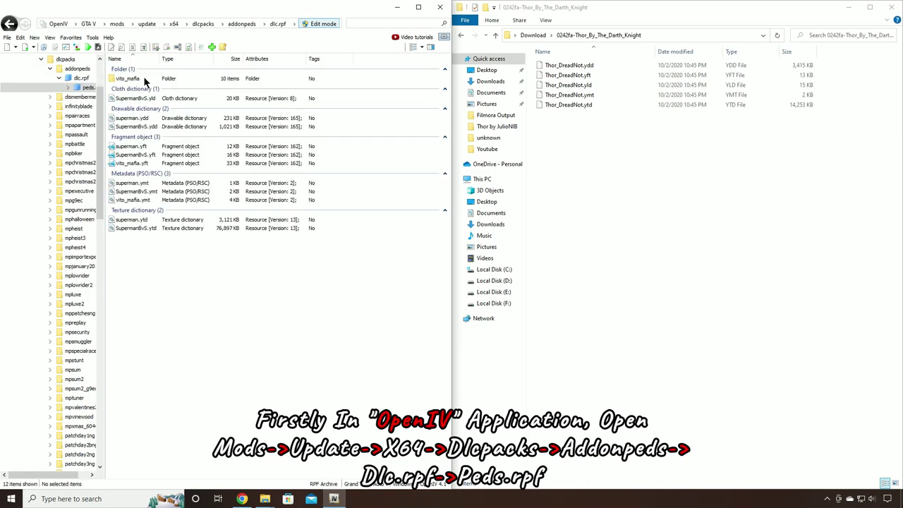
pyautogui.moveTo(621, 178); pyautogui.dragTo(293, 292)
pyautogui.rightClick(583, 65)
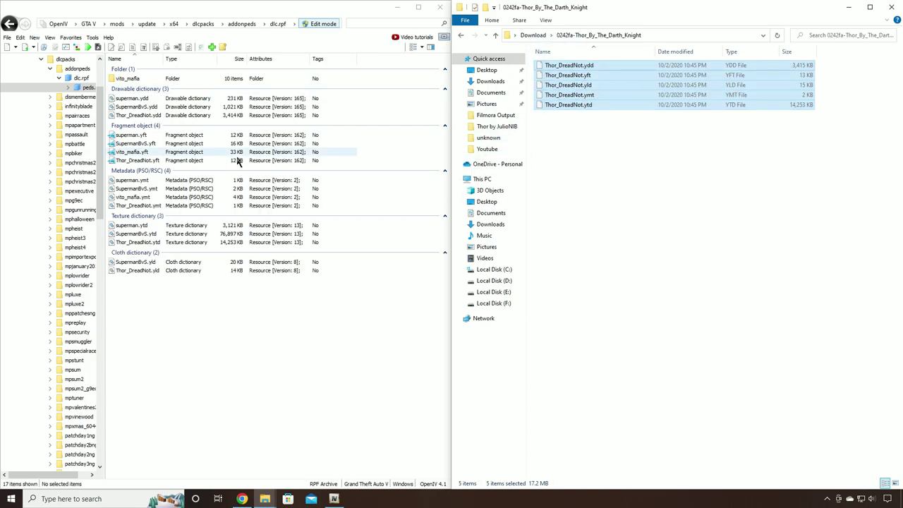
# - Go back to the Download folder in File Explorer and open the 3bad03-True_King_THOR folder
pyautogui.click(497, 33)
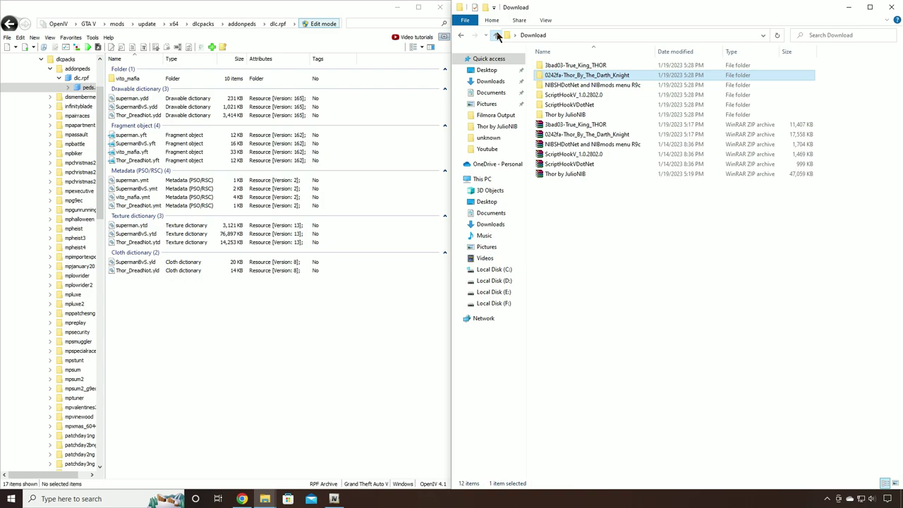
pyautogui.click(587, 67)
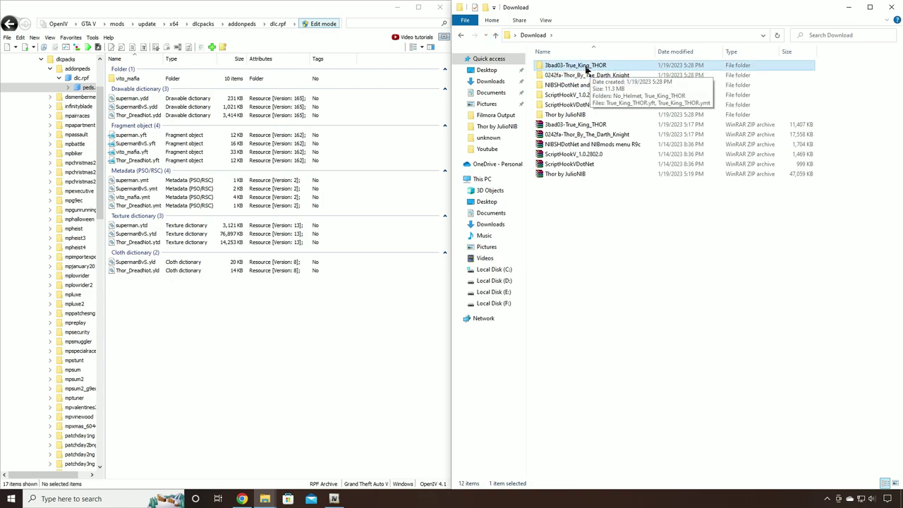
pyautogui.doubleClick(587, 67)
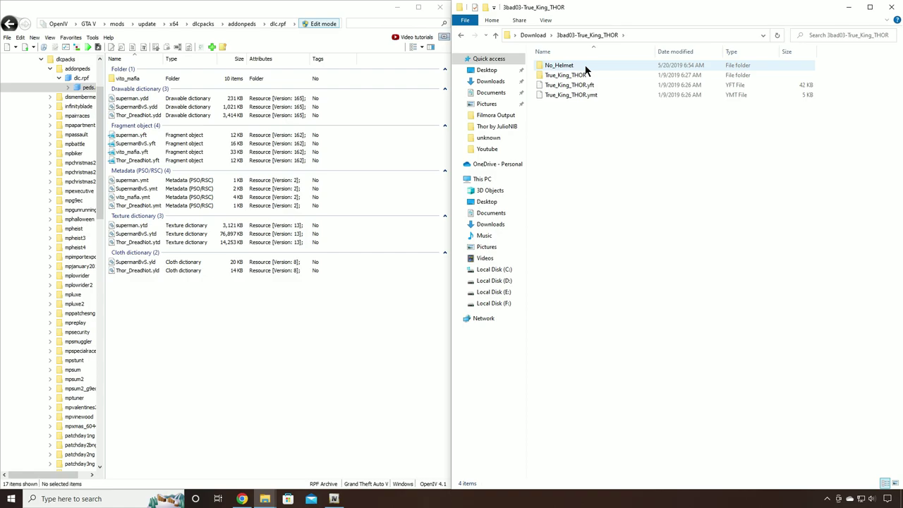
# - Add the True_King_THOR folder, True_King_THOR.yft and True_King_THOR.ymt to peds.rpf in OpenIV
pyautogui.click(573, 75)
pyautogui.click(572, 85)
pyautogui.click(570, 94)
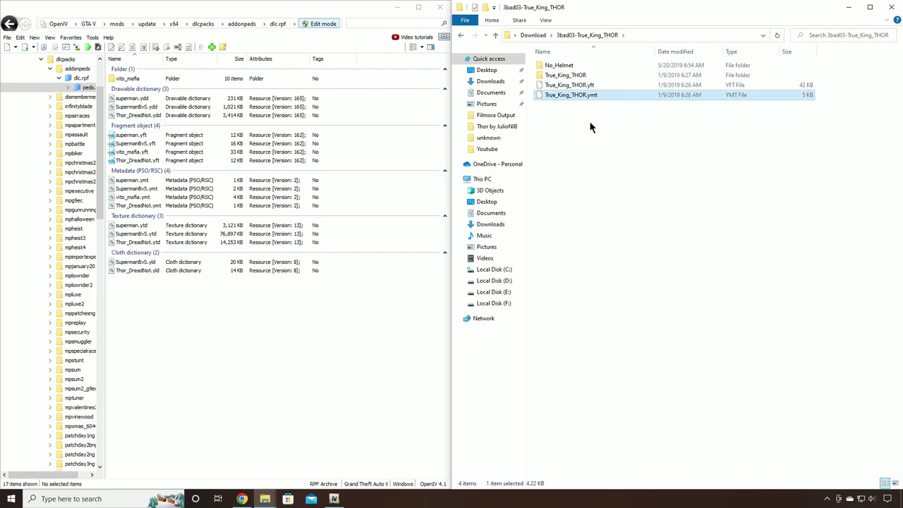
pyautogui.click(575, 75)
pyautogui.keyDown('shift'); pyautogui.click(578, 95); pyautogui.keyUp('shift')
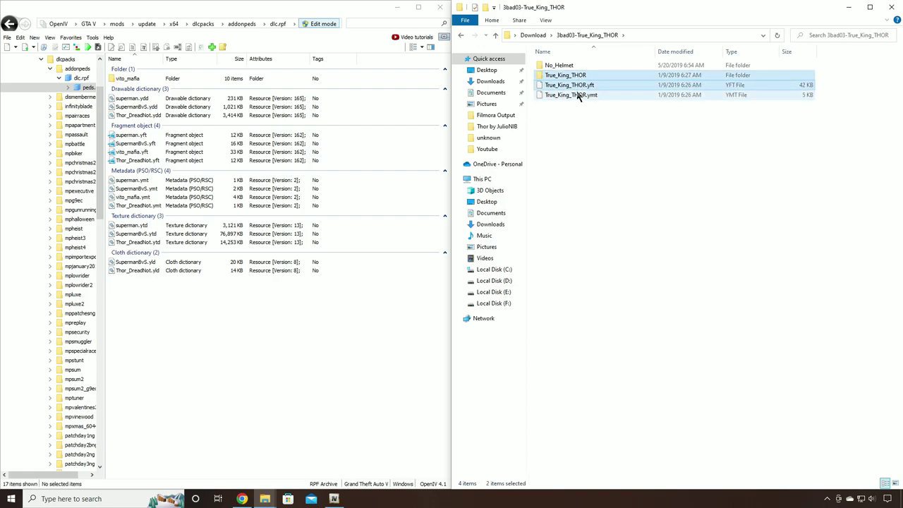
pyautogui.moveTo(583, 80); pyautogui.dragTo(403, 292)
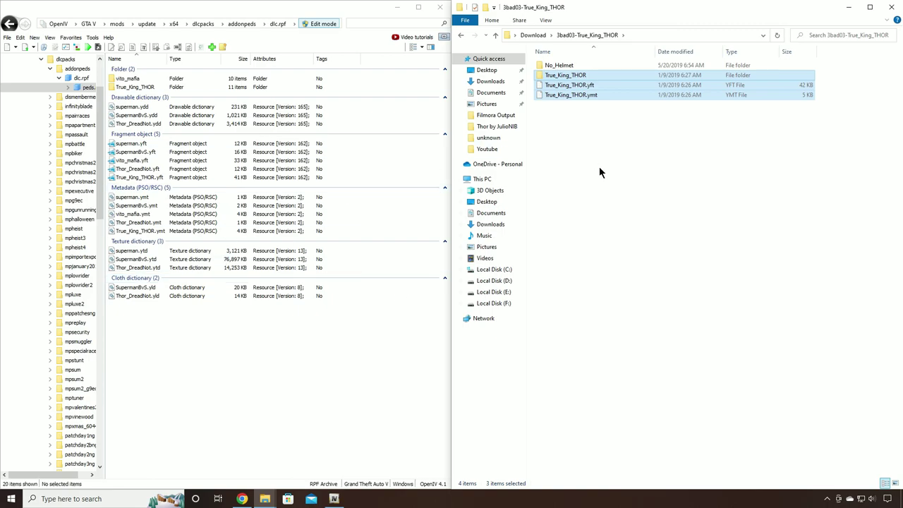
# - Open the LIGHTING Eyes! folder inside No_Helmet and add its head_000_r.ydd file to peds.rpf
pyautogui.click(589, 67)
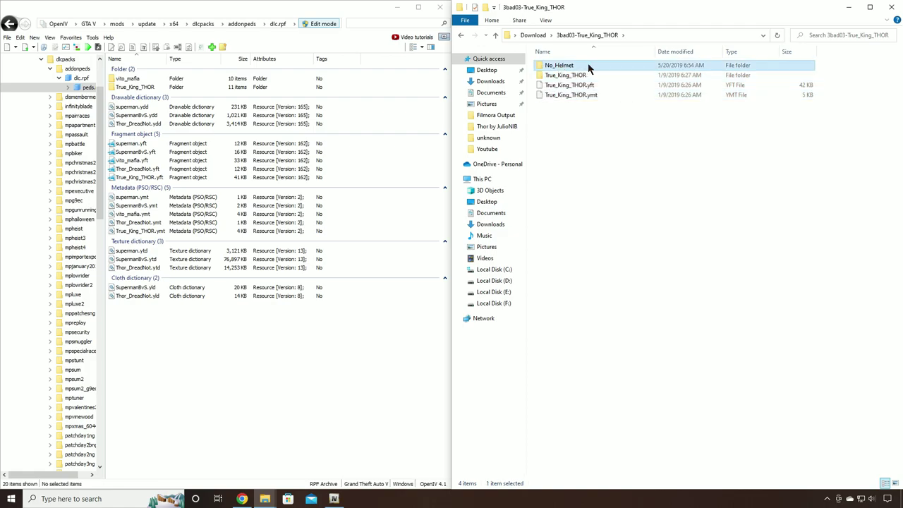
pyautogui.doubleClick(568, 66)
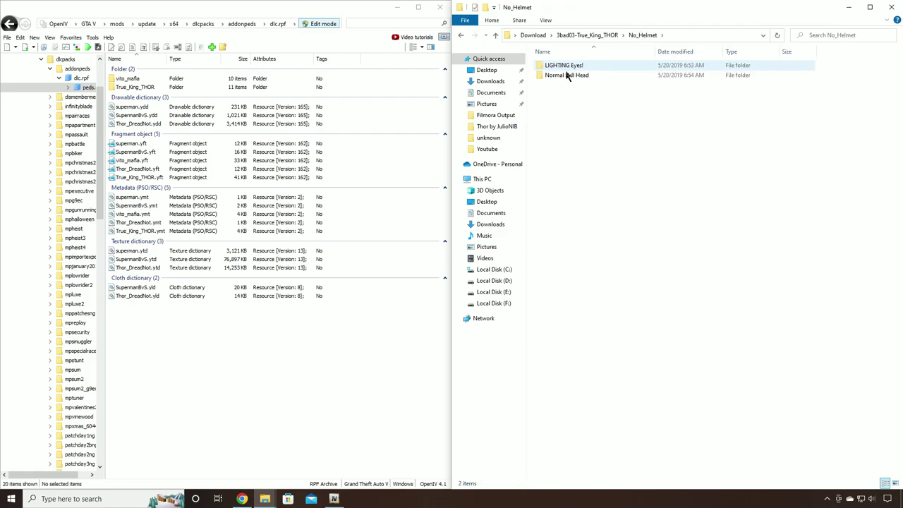
pyautogui.click(568, 74)
pyautogui.click(581, 66)
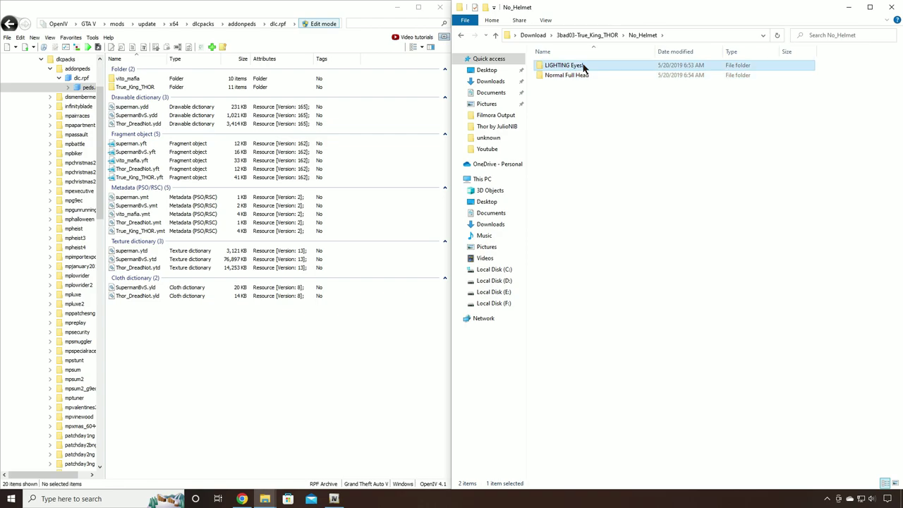
pyautogui.doubleClick(580, 66)
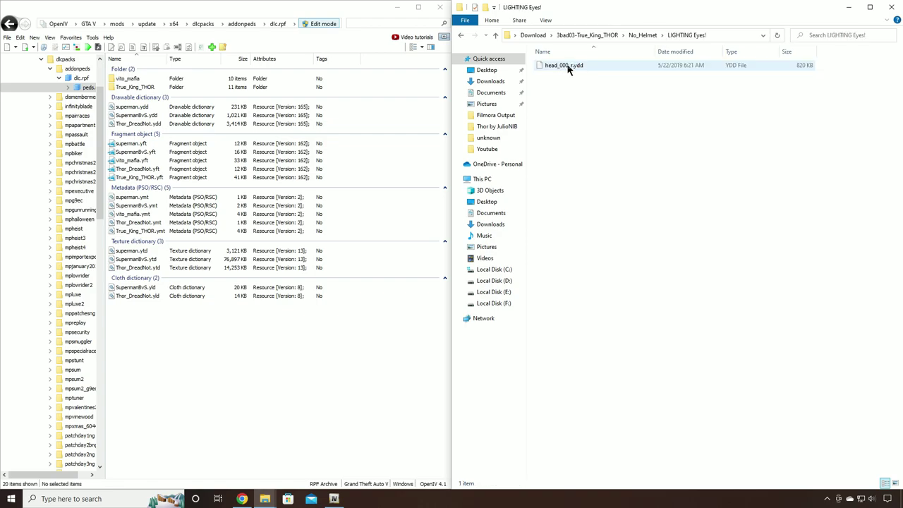
pyautogui.click(575, 68)
pyautogui.moveTo(568, 75); pyautogui.dragTo(302, 343)
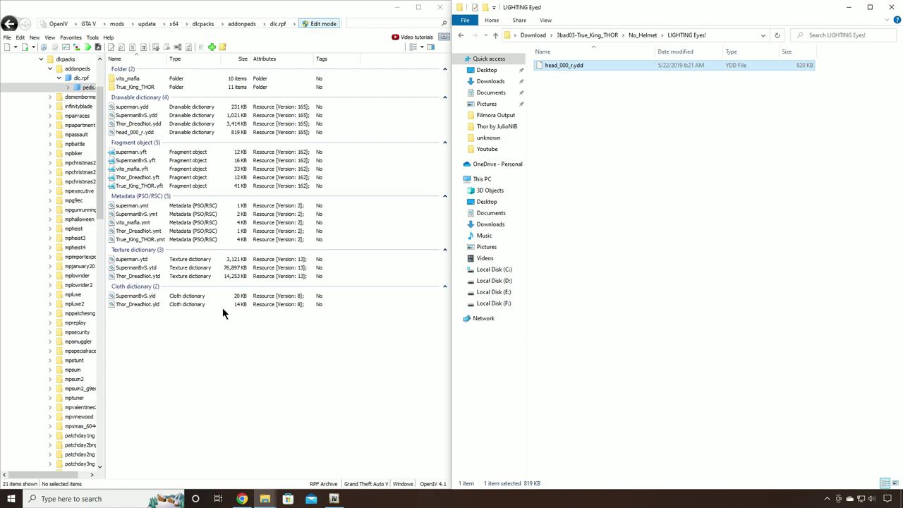
# - Minimize OpenIV, run AddonPeds Editor as administrator from the Grand Theft Auto V folder, and move its window clear of the Download files
pyautogui.click(398, 9)
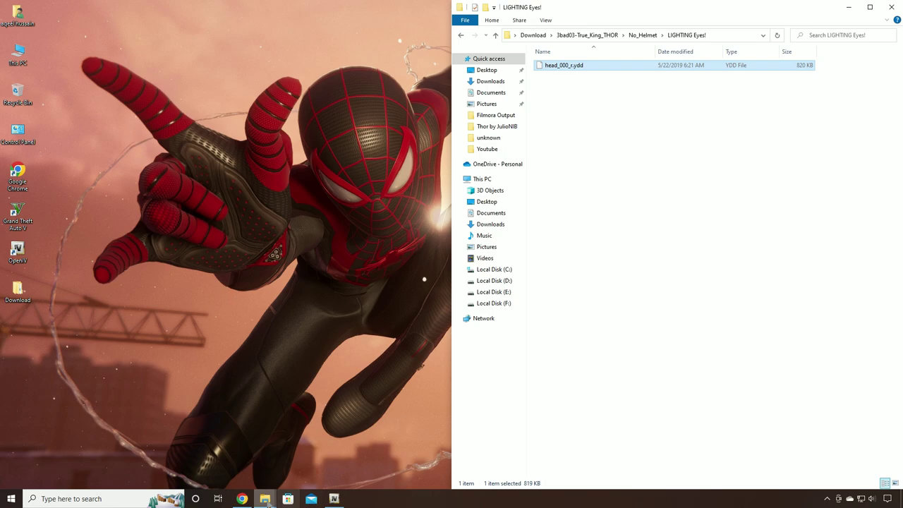
pyautogui.moveTo(268, 503)
pyautogui.click(293, 451)
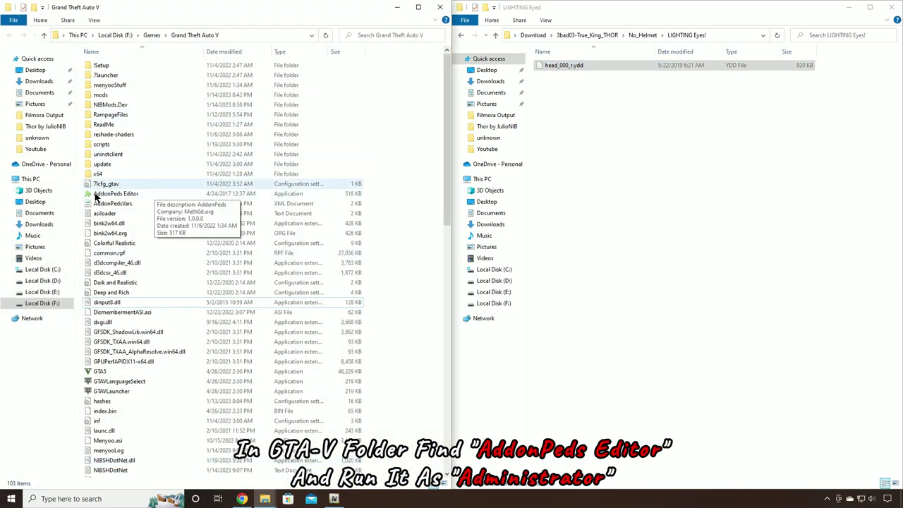
pyautogui.click(138, 194)
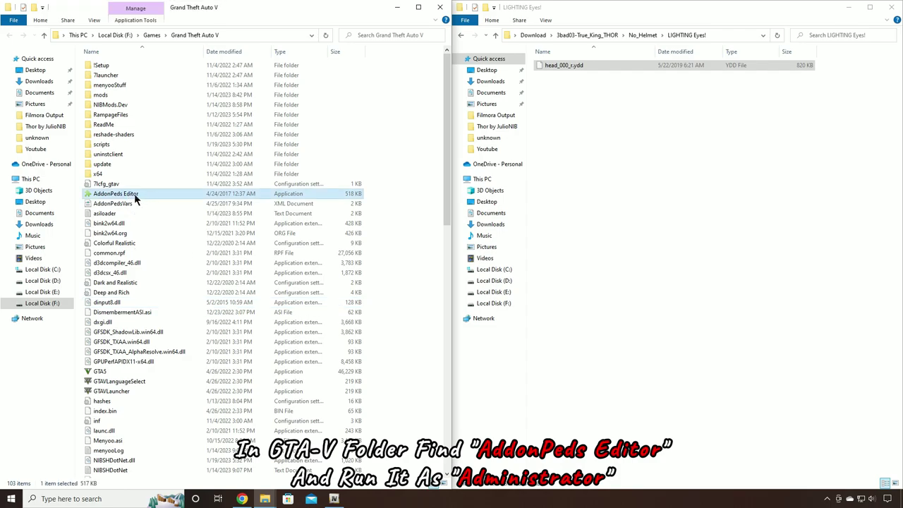
pyautogui.rightClick(136, 195)
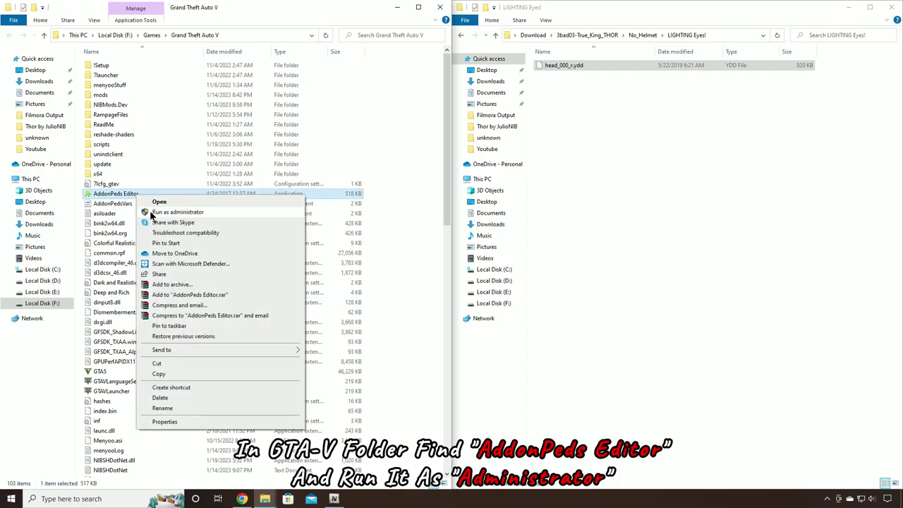
pyautogui.click(209, 213)
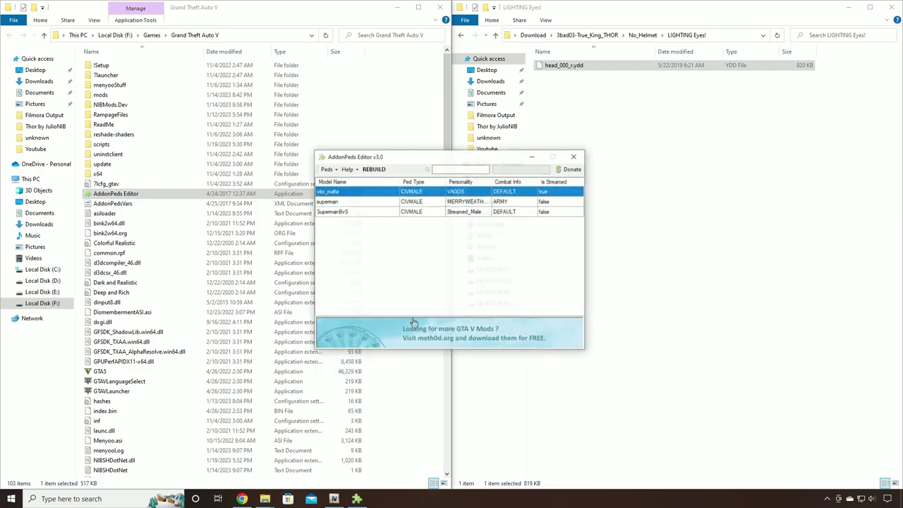
pyautogui.moveTo(483, 148); pyautogui.dragTo(329, 107)
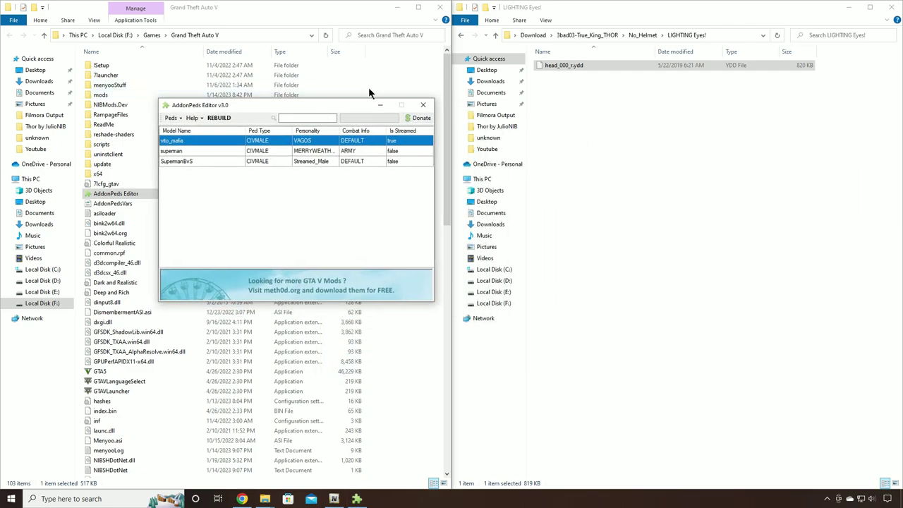
# - Return to the 3bad03-True_King_THOR folder and copy the name of the True_King_THOR folder
pyautogui.click(498, 35)
pyautogui.click(497, 35)
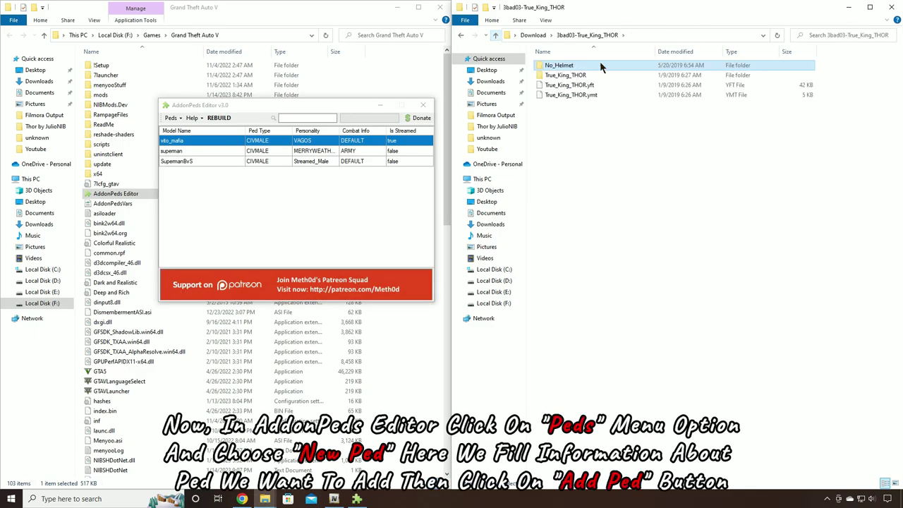
pyautogui.click(557, 78)
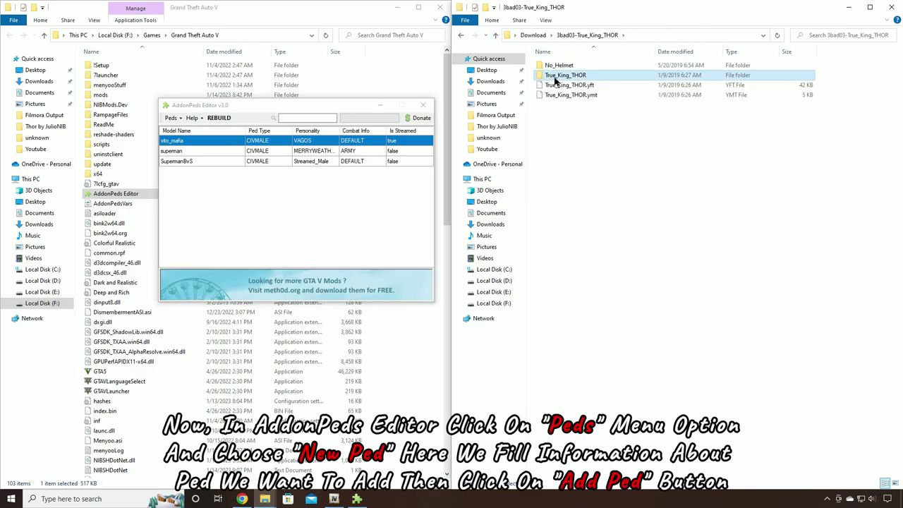
pyautogui.click(569, 75)
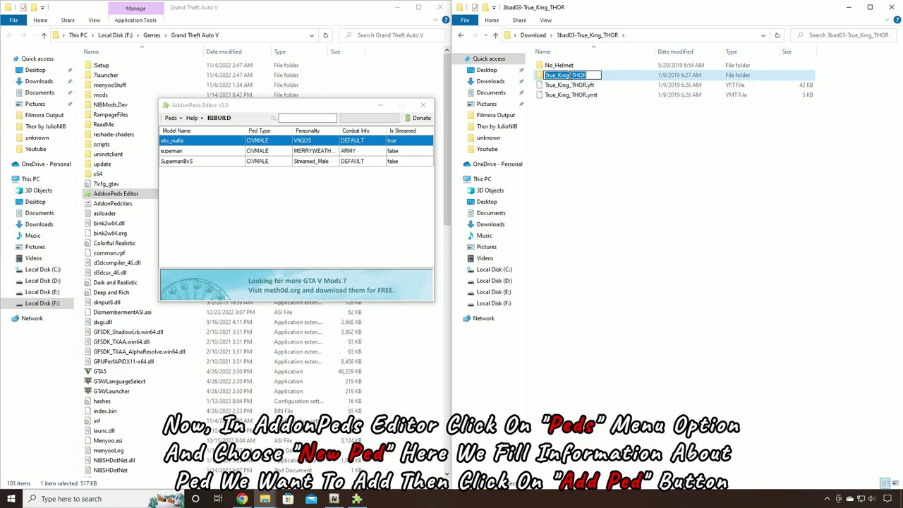
pyautogui.rightClick(570, 75)
pyautogui.click(584, 106)
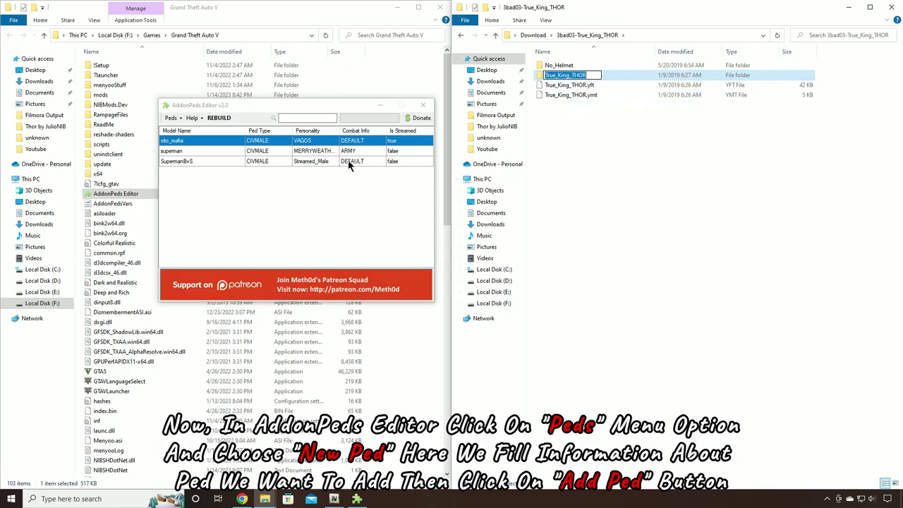
# - Add a new ped in AddonPeds Editor with model name True_King_THOR, ped type Male and Is Streamed set to true
pyautogui.click(179, 120)
pyautogui.click(180, 120)
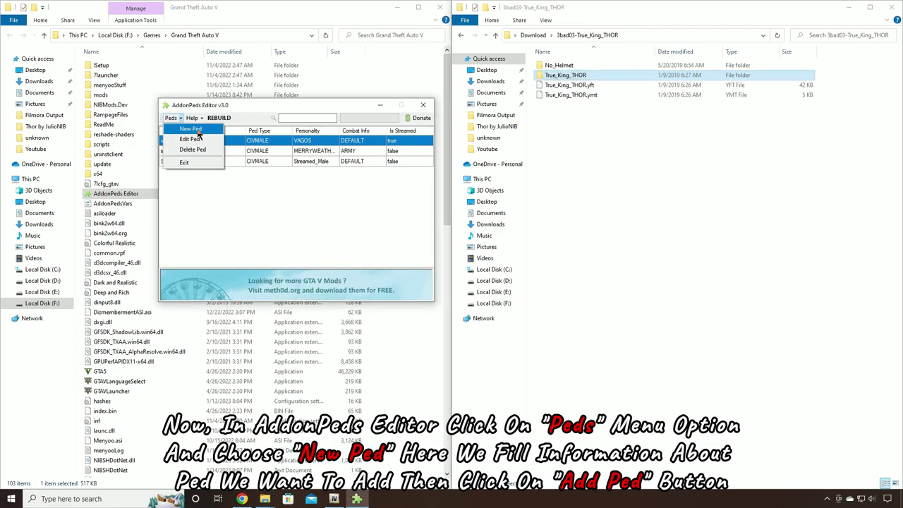
pyautogui.click(191, 129)
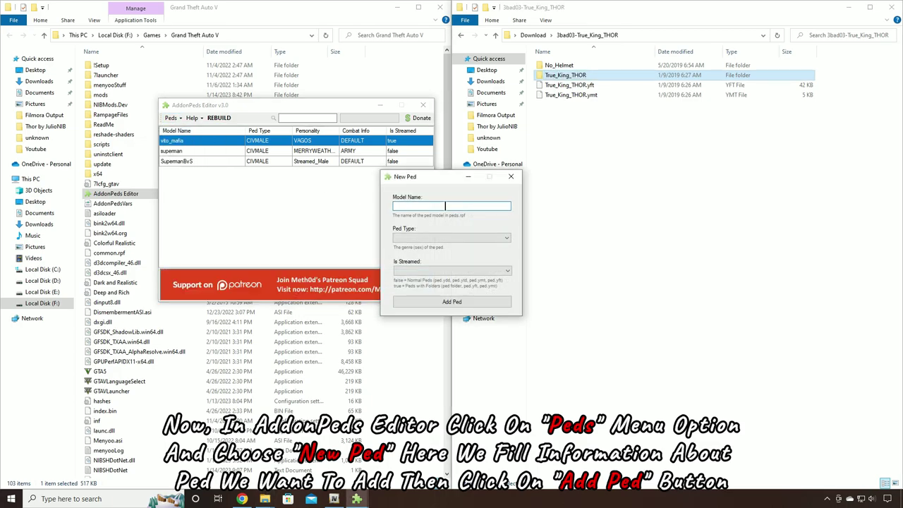
pyautogui.hotkey('ctrl', 'v')
pyautogui.click(442, 238)
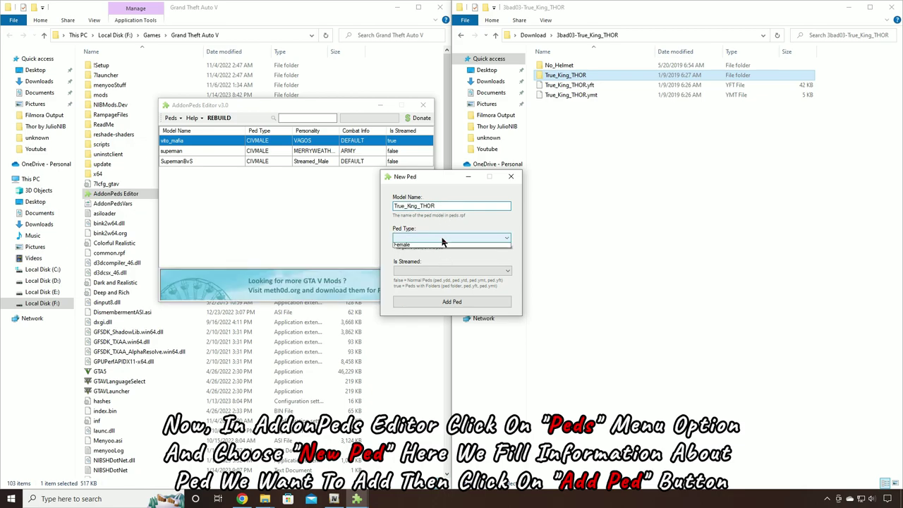
pyautogui.click(421, 246)
pyautogui.click(453, 272)
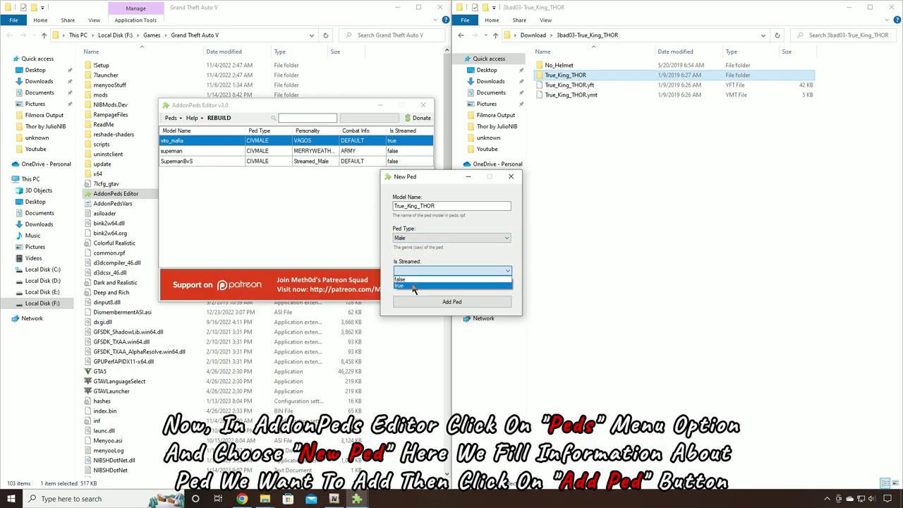
pyautogui.click(402, 285)
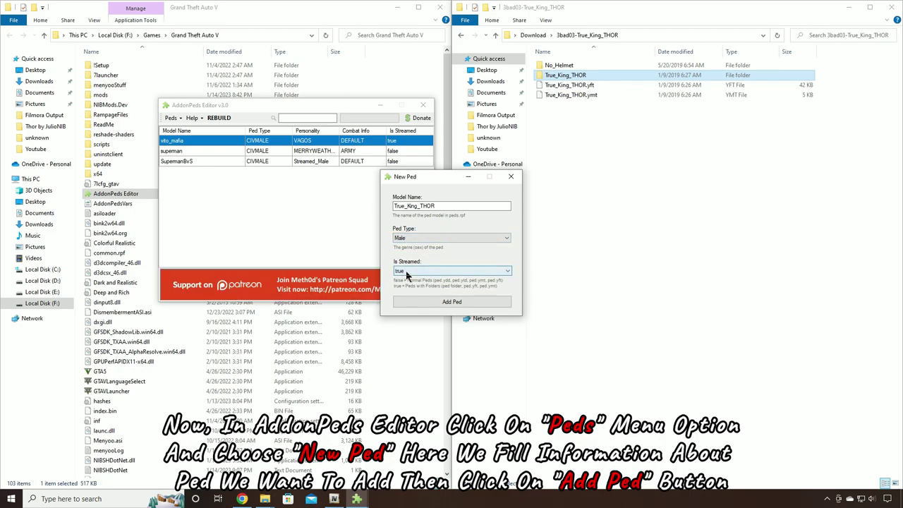
pyautogui.click(452, 302)
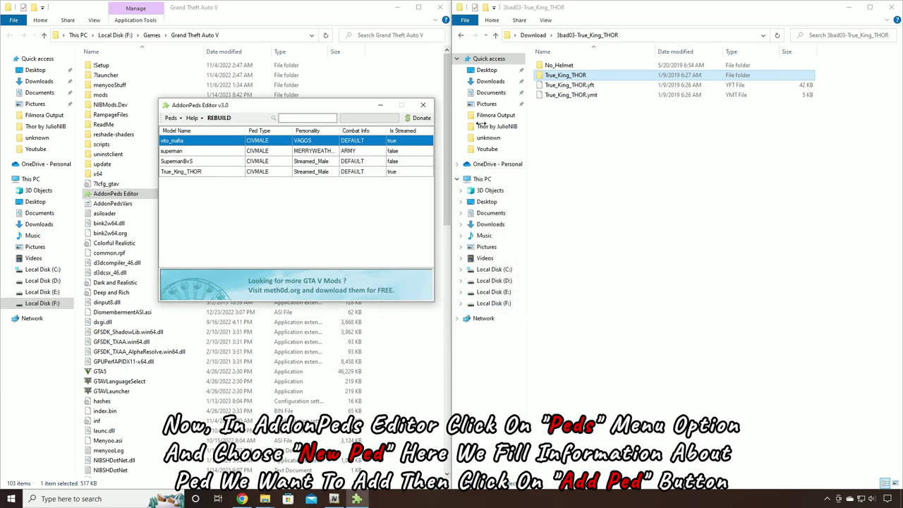
# - Open the 0242fa-Thor_By_The_Darth_Knight folder in Download and copy the base name of Thor_DreadNot.ydd
pyautogui.click(496, 35)
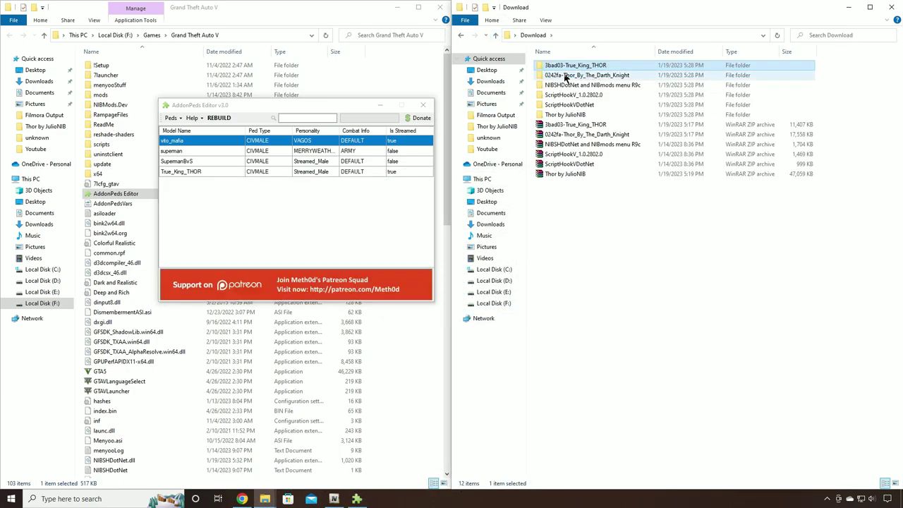
pyautogui.doubleClick(603, 75)
pyautogui.click(569, 67)
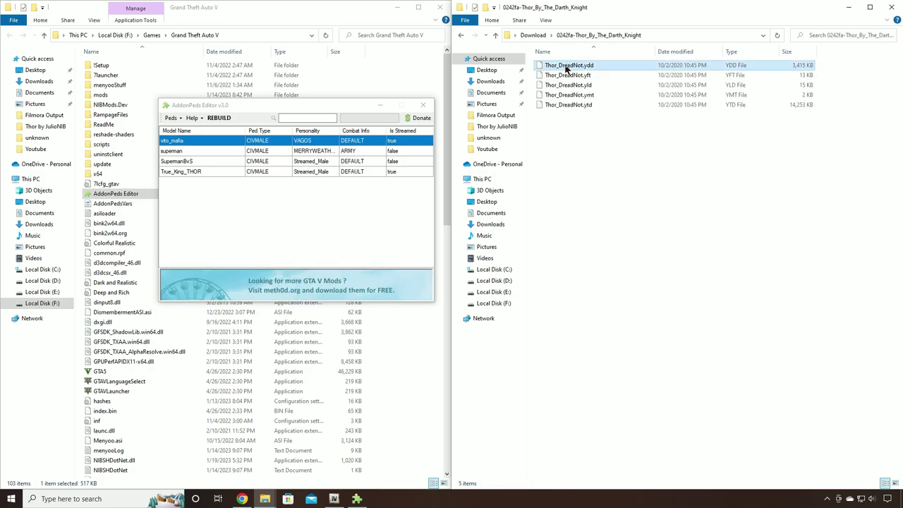
pyautogui.click(569, 65)
pyautogui.rightClick(570, 66)
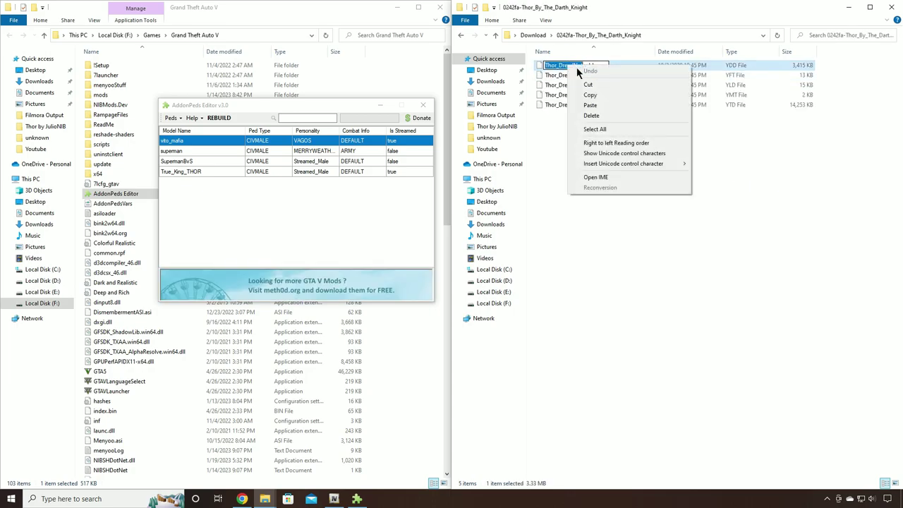
pyautogui.click(590, 95)
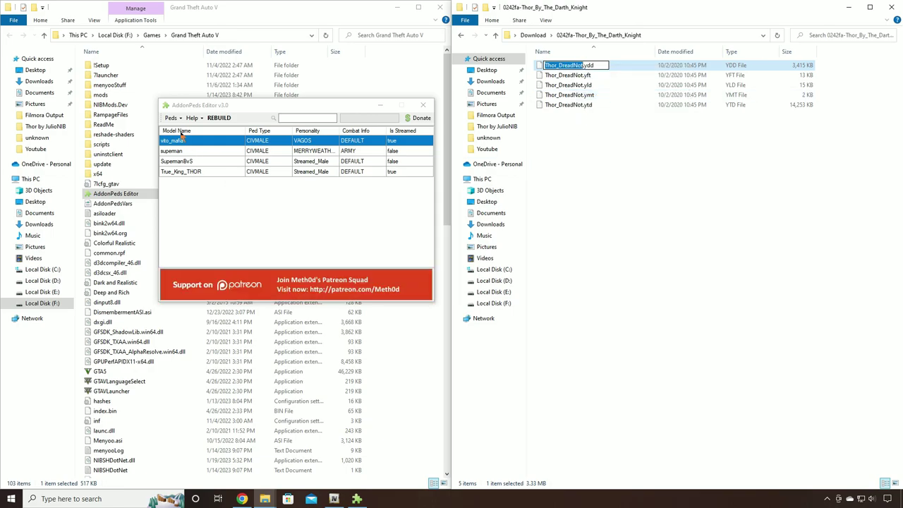
# - Add a new ped in AddonPeds Editor with model name Thor_DreadNot, ped type Male and Is Streamed set to false
pyautogui.click(182, 120)
pyautogui.click(181, 119)
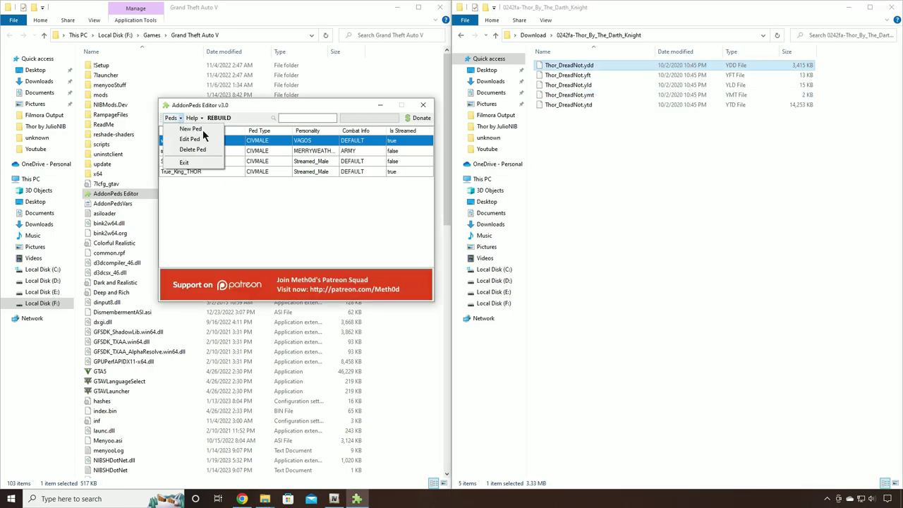
pyautogui.click(198, 131)
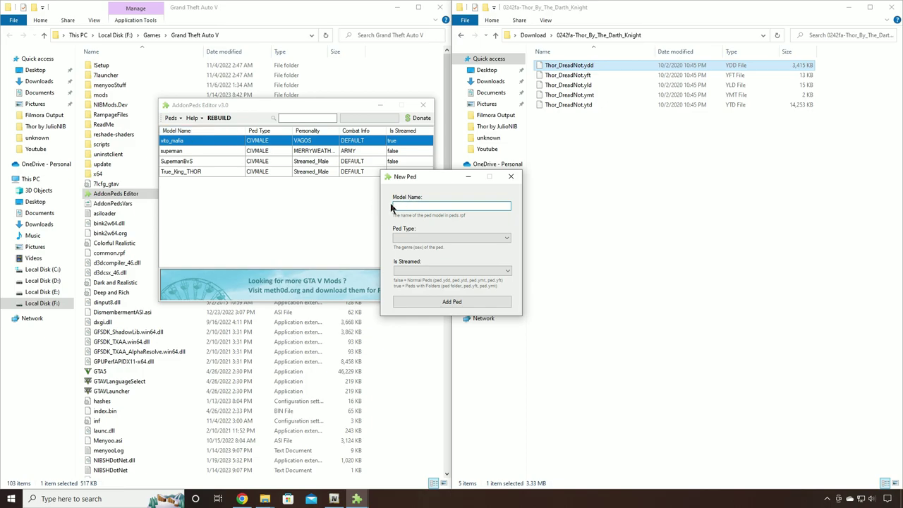
pyautogui.rightClick(418, 205)
pyautogui.click(434, 244)
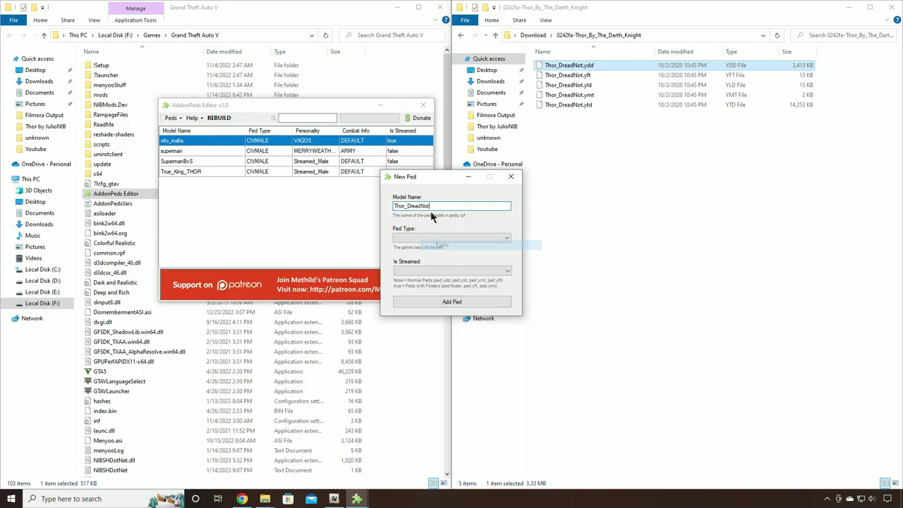
pyautogui.click(436, 238)
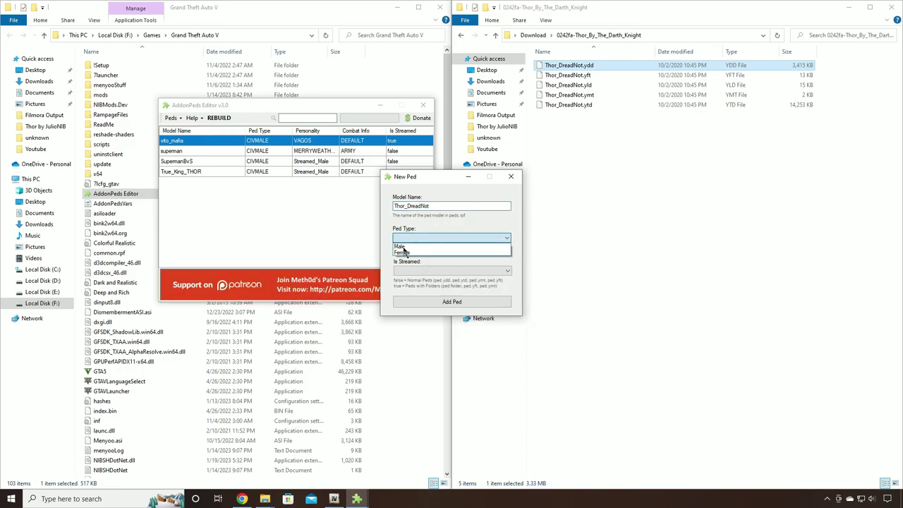
pyautogui.click(400, 246)
pyautogui.click(433, 271)
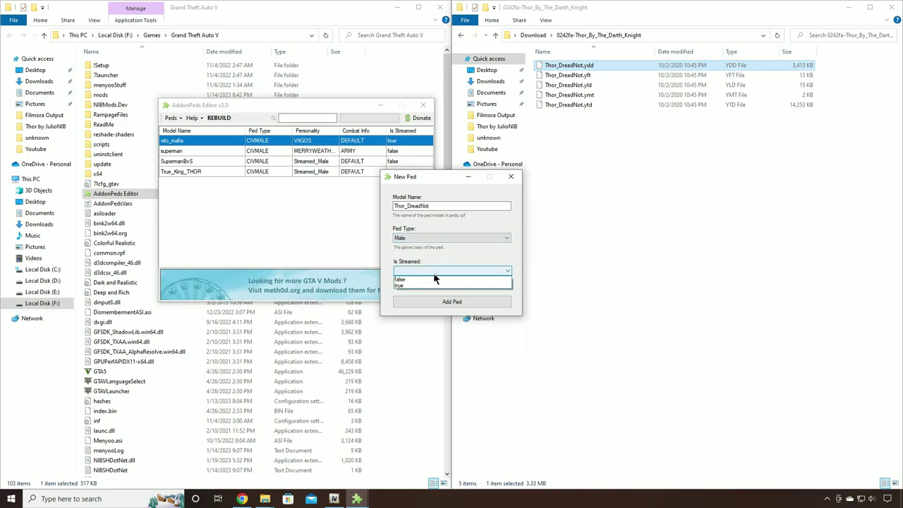
pyautogui.click(406, 280)
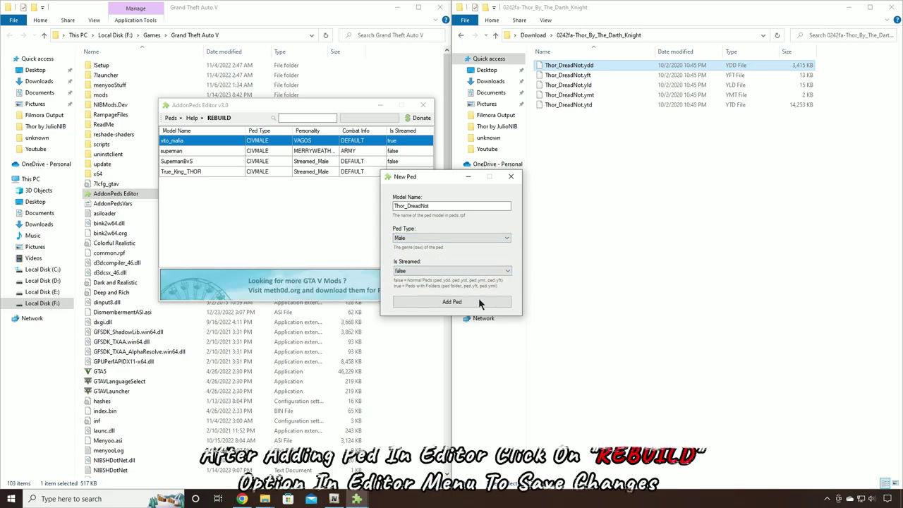
pyautogui.click(465, 301)
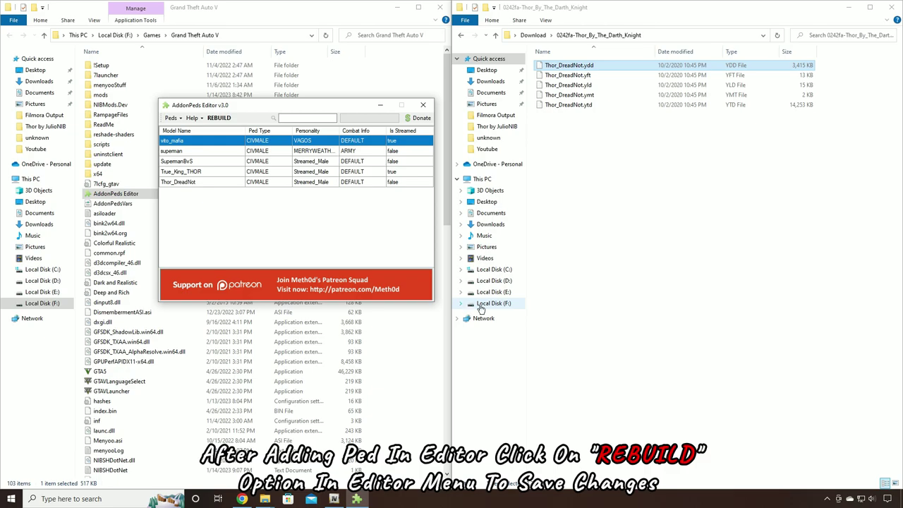
# - Rebuild the add-on peds to save the changes, and minimize AddonPeds Editor and both File Explorer windows
pyautogui.click(218, 117)
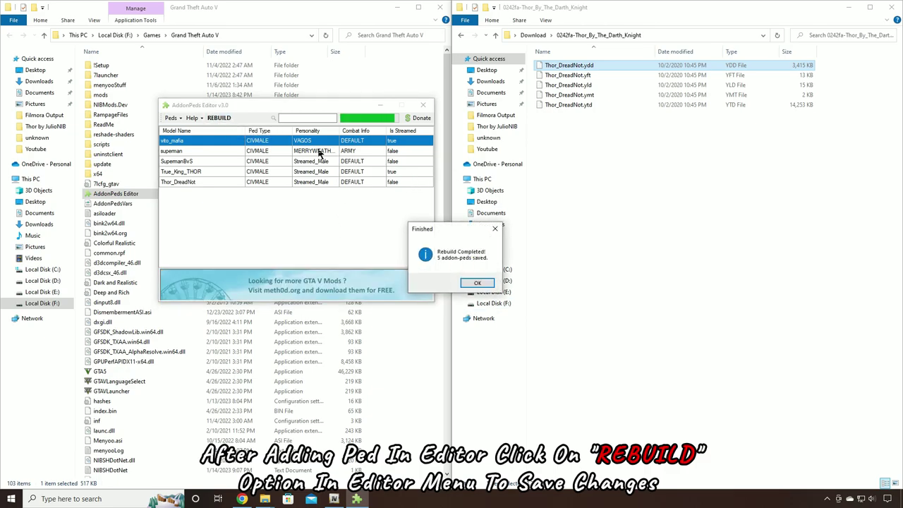
pyautogui.click(477, 283)
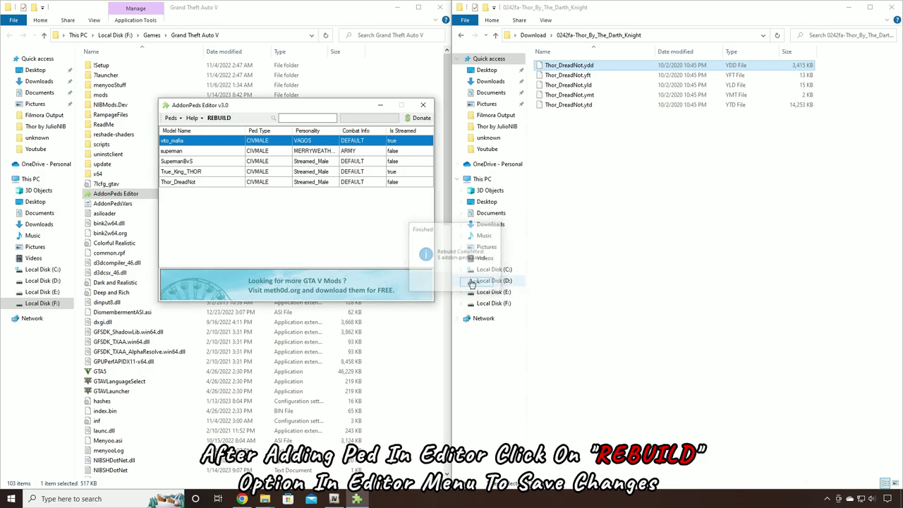
pyautogui.click(379, 105)
pyautogui.click(396, 7)
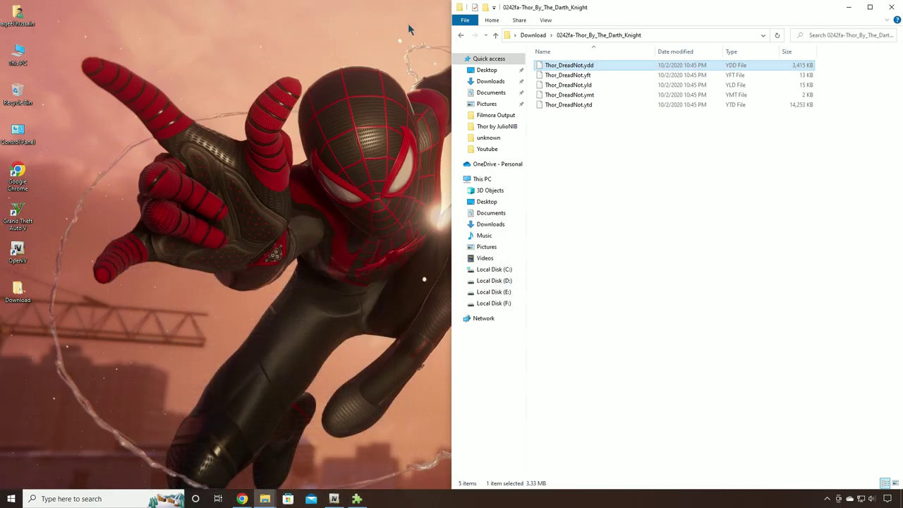
pyautogui.click(849, 8)
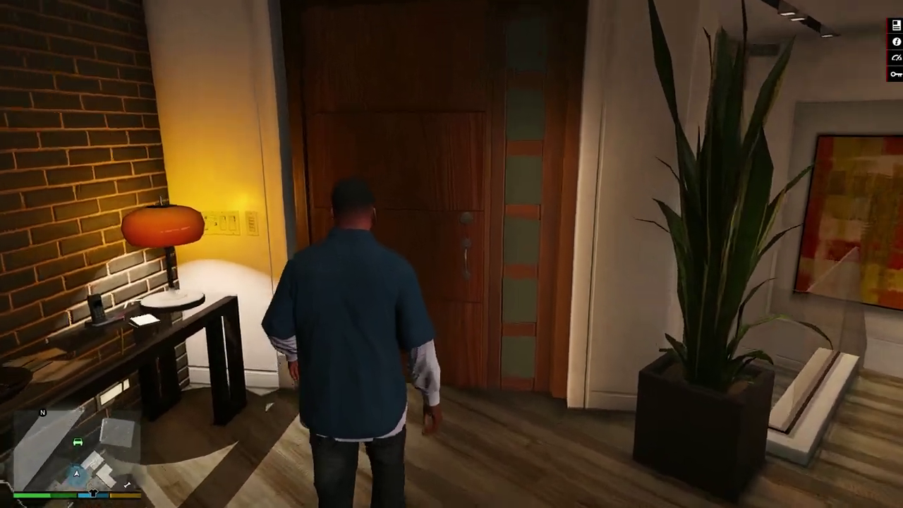
pyautogui.press('w')
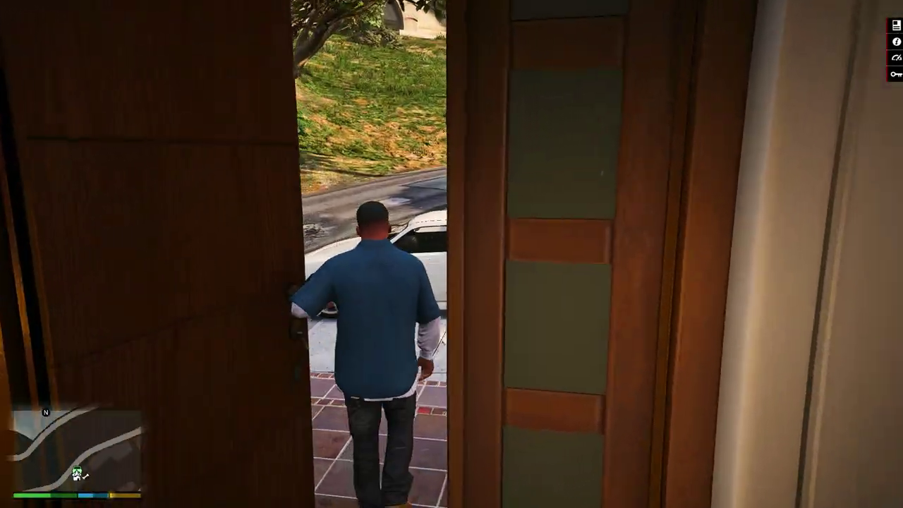
pyautogui.press('w')
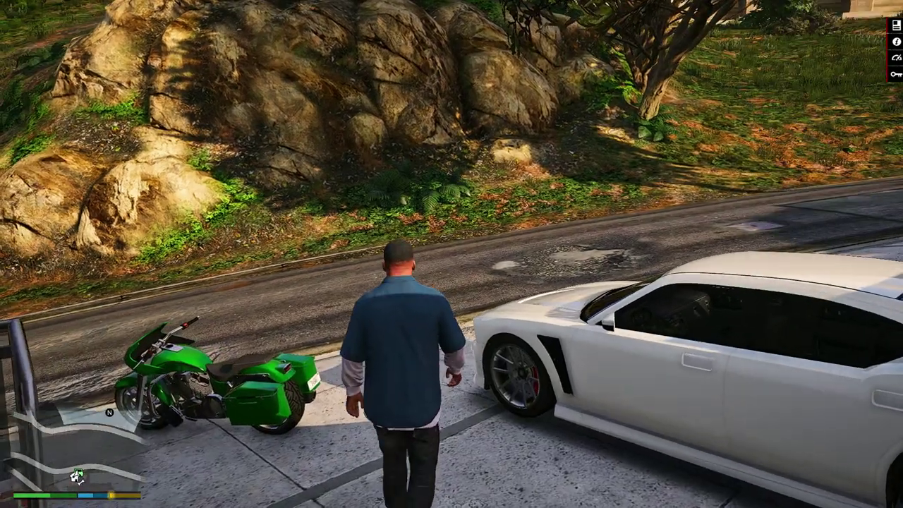
pyautogui.press('w')
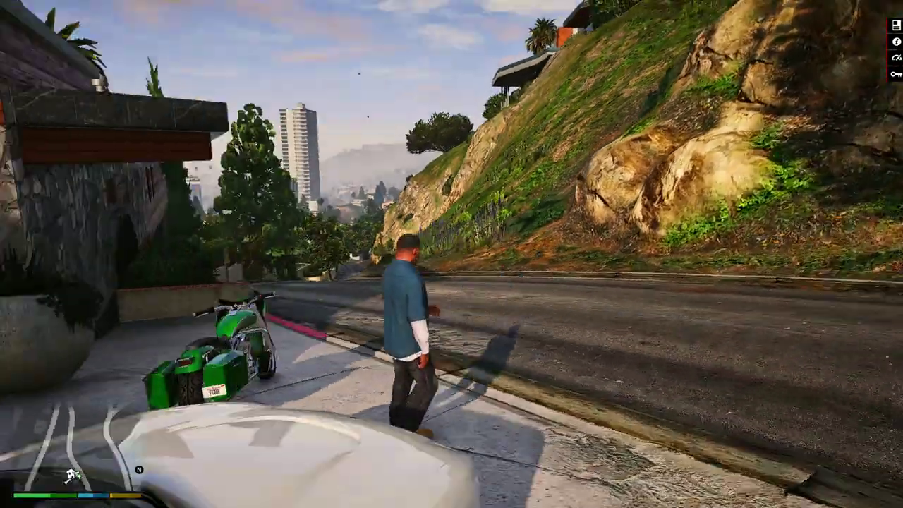
# - Change the player model in Grand Theft Auto V to the True_King_THOR addon ped with Ped Selector
pyautogui.moveTo(451, 254)
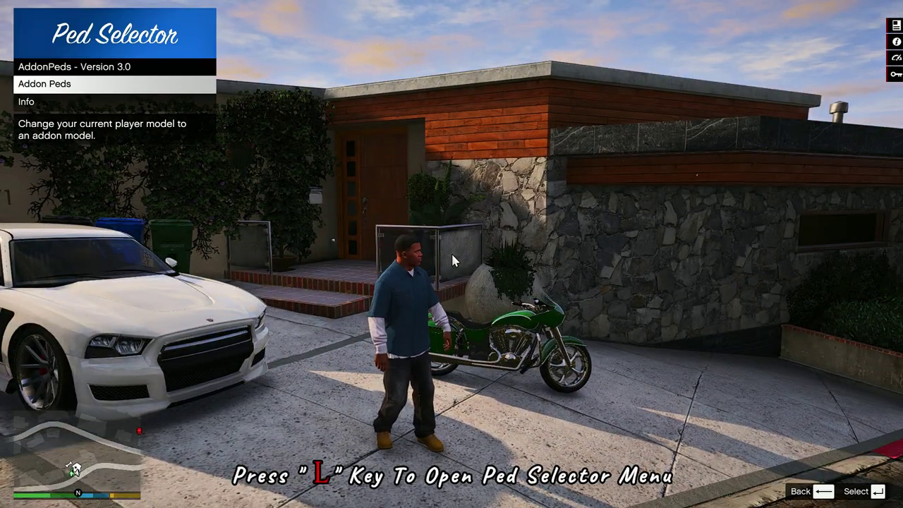
pyautogui.press('Return')
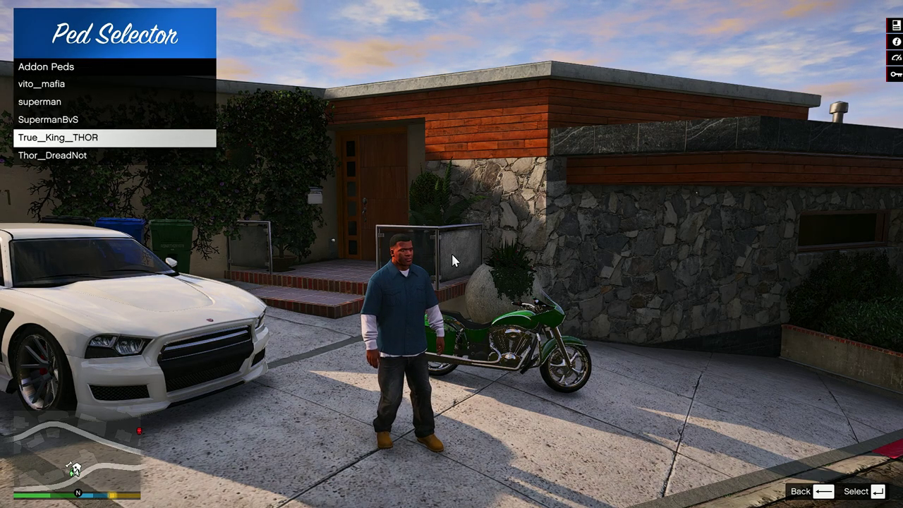
pyautogui.press('Return')
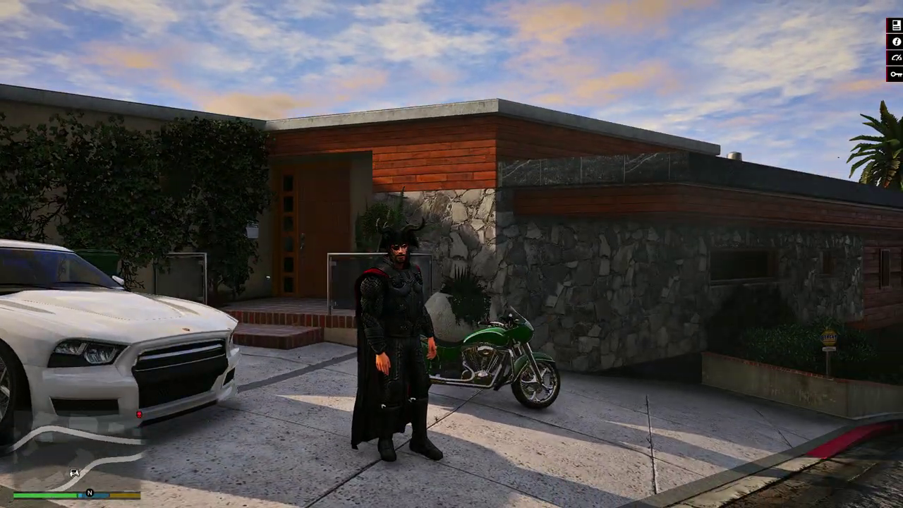
# - Switch the player model to the Thor_DreadNot addon ped and close Ped Selector
pyautogui.press('F10')
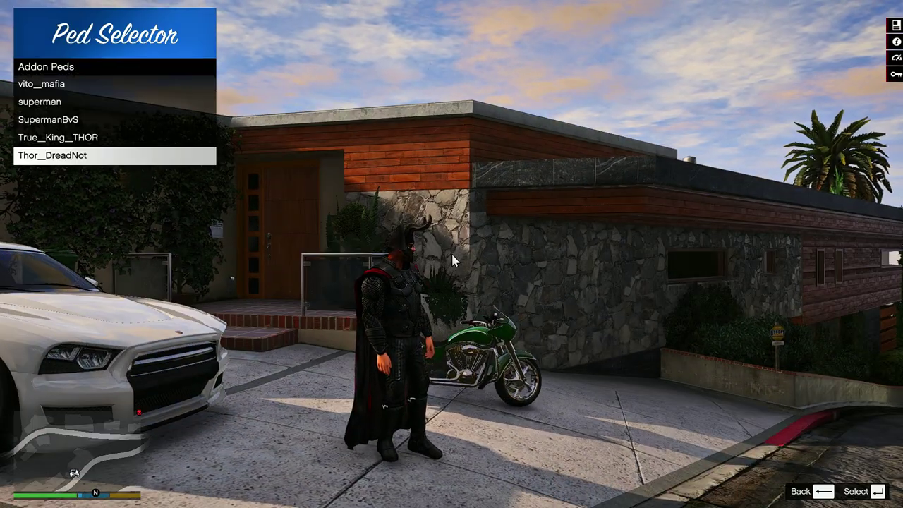
pyautogui.press('Return')
pyautogui.press('BackSpace')
pyautogui.press('BackSpace')
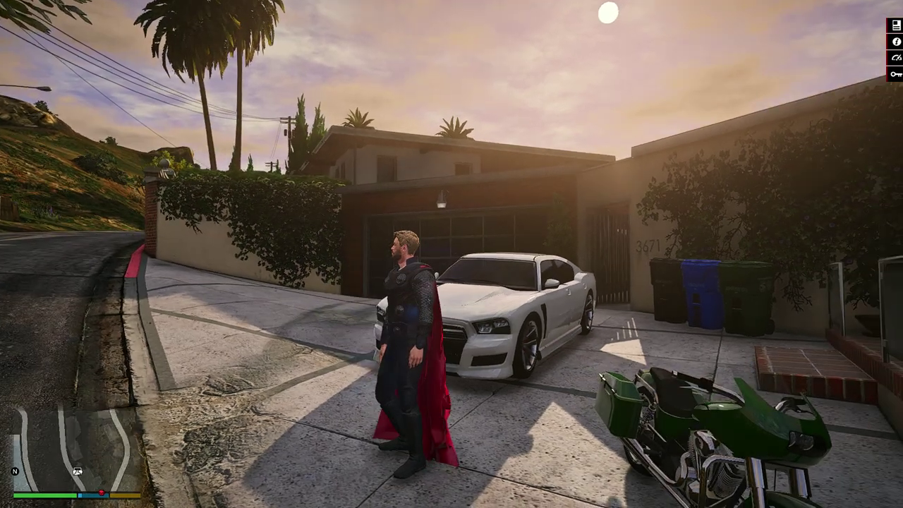
# - Set the player model back to the True_King_THOR addon ped and leave Ped Selector
pyautogui.press('F5')
pyautogui.press('Return')
pyautogui.press('Up')
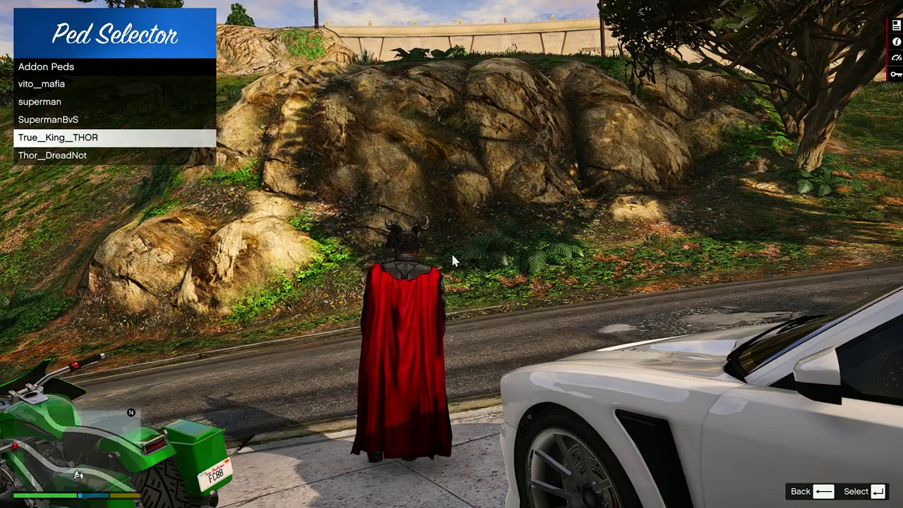
pyautogui.press('BackSpace')
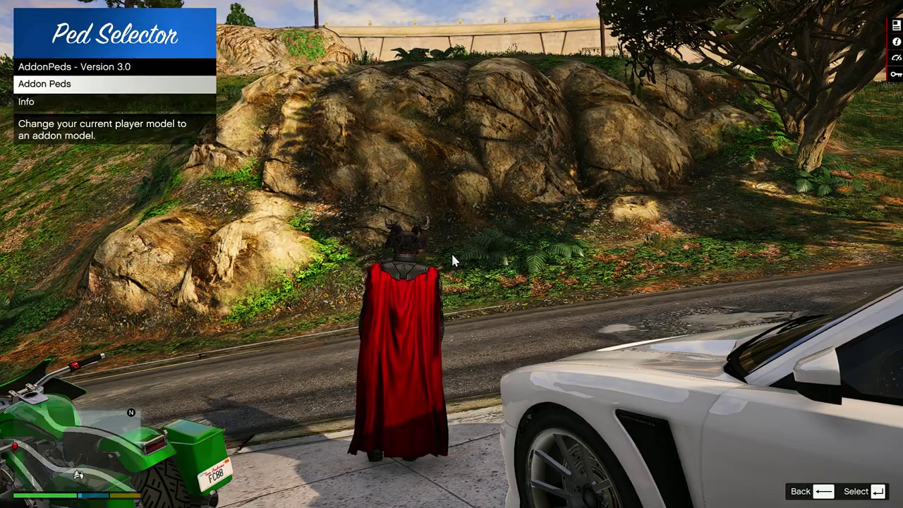
pyautogui.press('BackSpace')
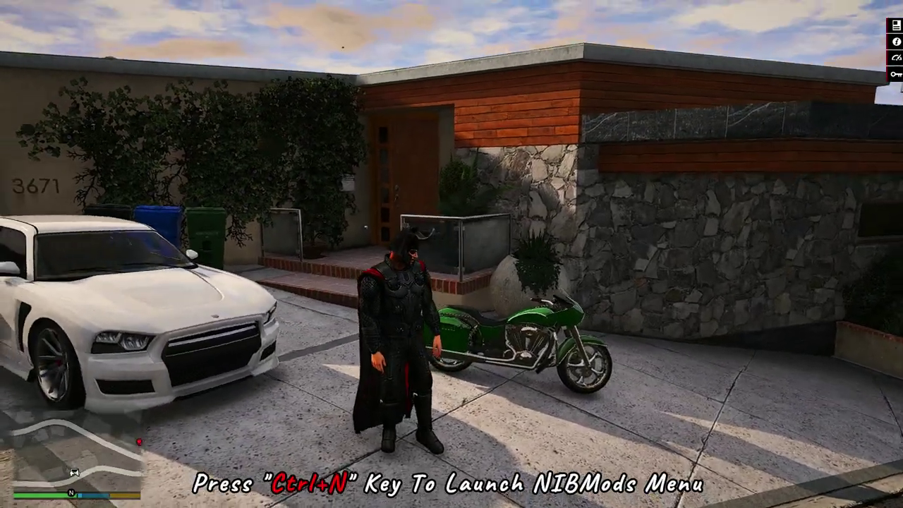
# - Launch the NIBMods Menu and activate the True_King_THOR suit of the Thor by JulioNIB mod
pyautogui.hotkey('ctrl', 'n')
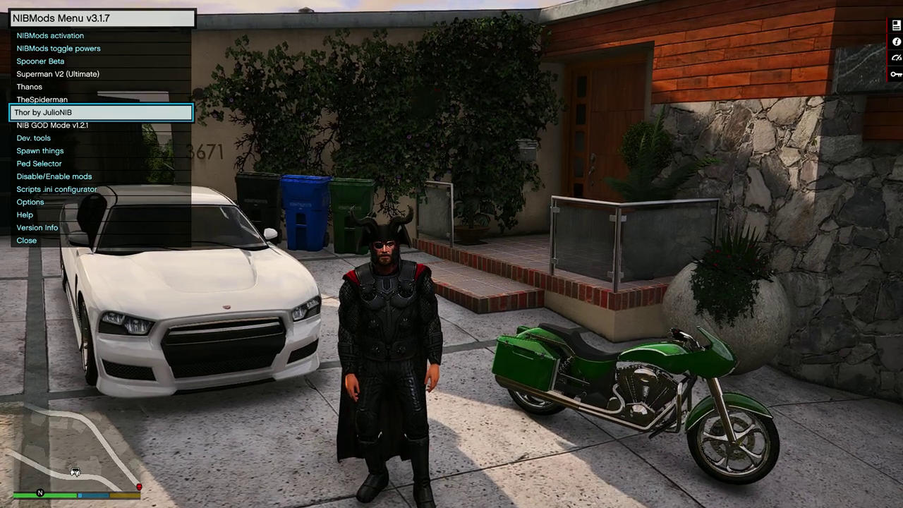
pyautogui.press('Return')
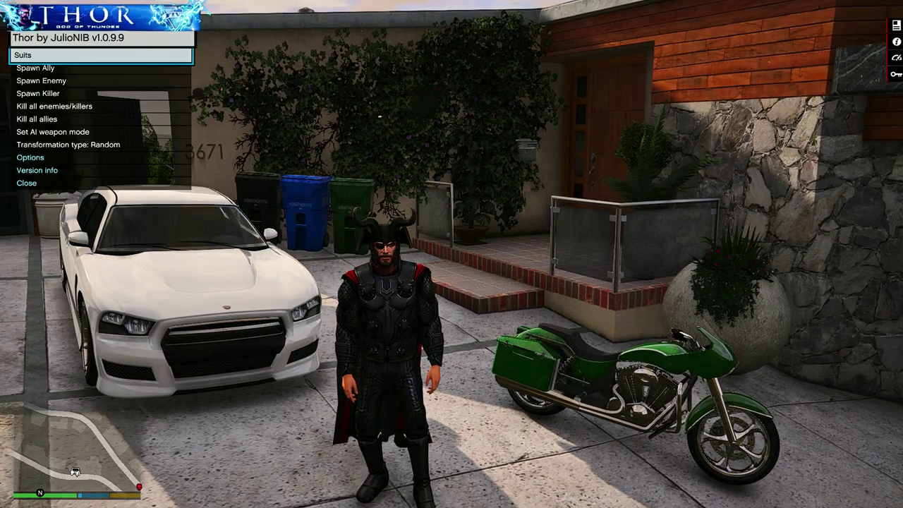
pyautogui.press('Return')
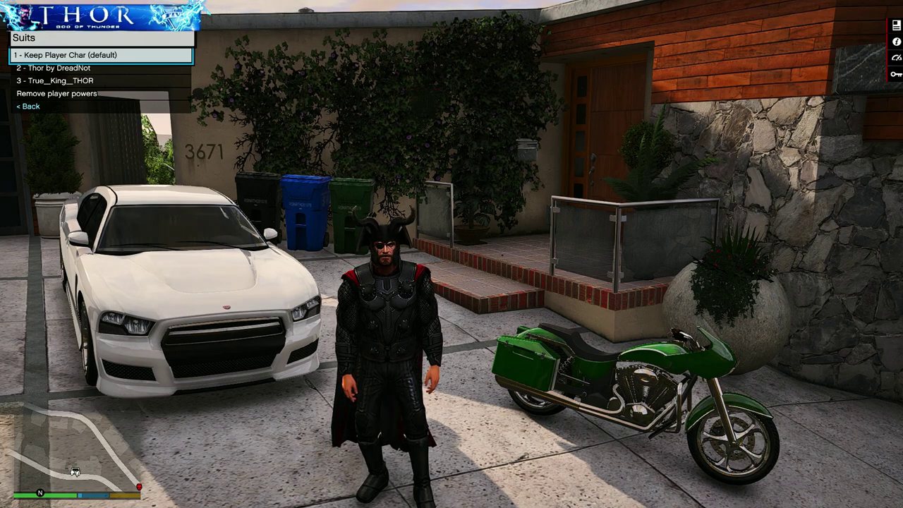
pyautogui.press('Down')
pyautogui.press('Down')
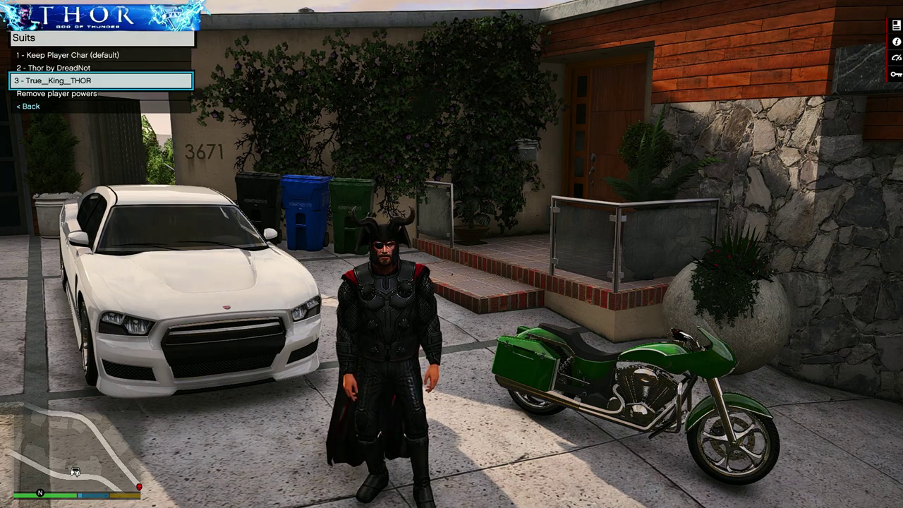
pyautogui.press('Return')
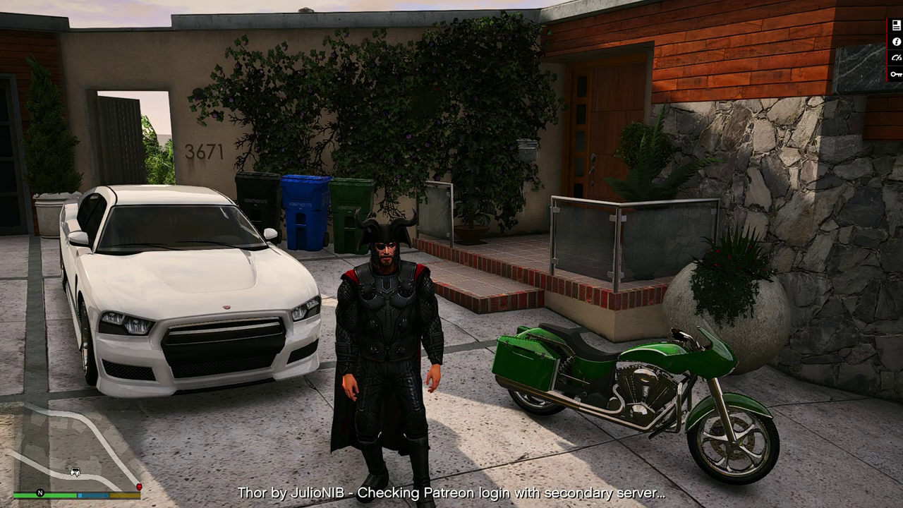